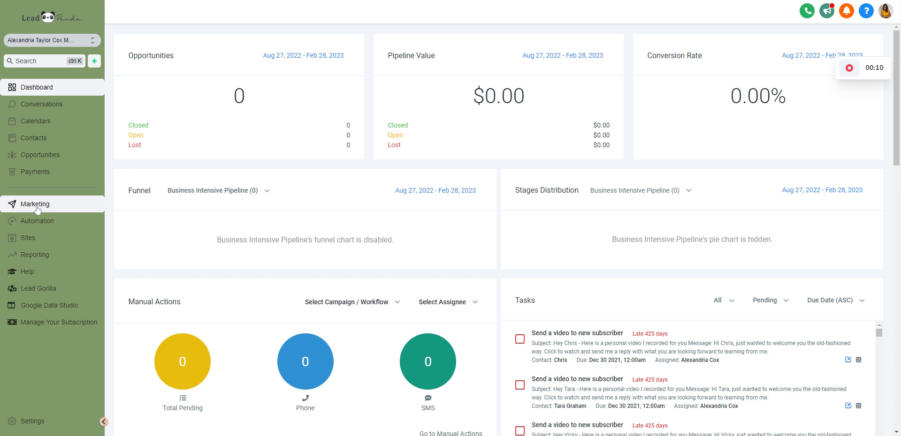
# - Start a new affiliate campaign from the Affiliate Manager's campaigns in Marketing
pyautogui.click(37, 207)
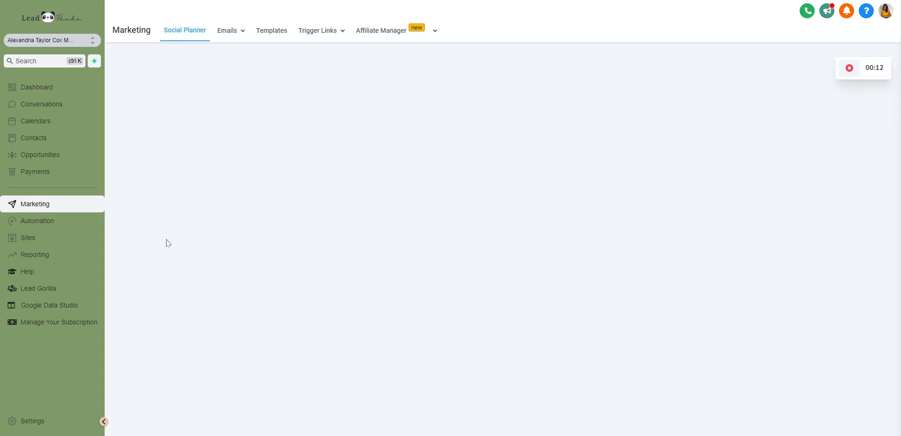
pyautogui.moveTo(406, 31)
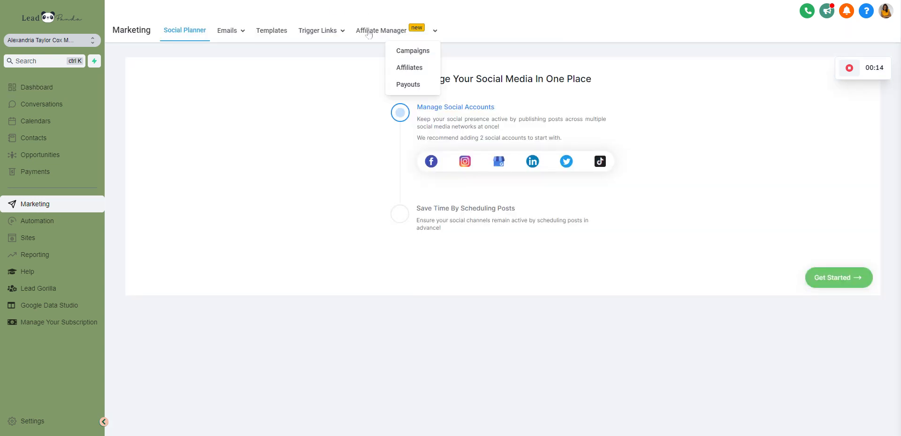
pyautogui.click(416, 52)
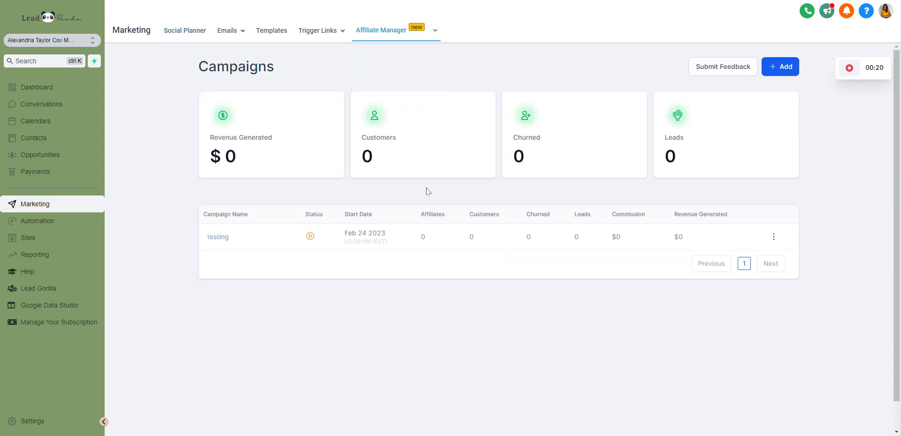
pyautogui.click(780, 69)
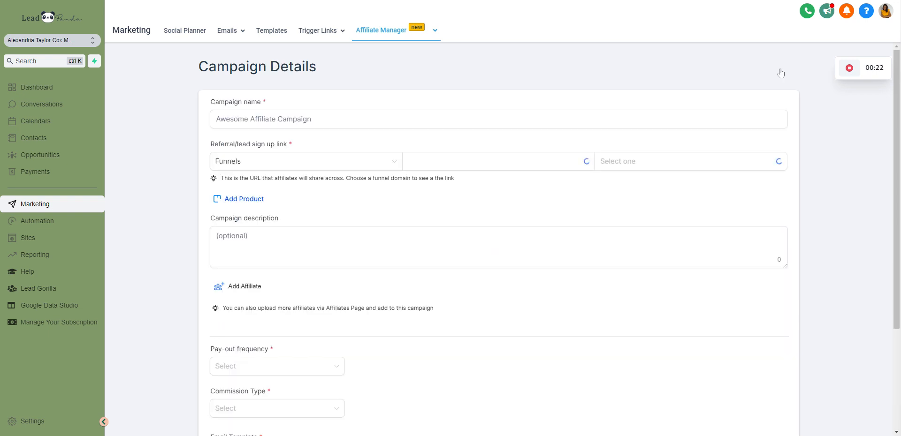
# - Enter the campaign name as "Product Name" - "Funnel/Website Name" - Commission Amount - Cookie life, including the quotation marks
pyautogui.click(331, 119)
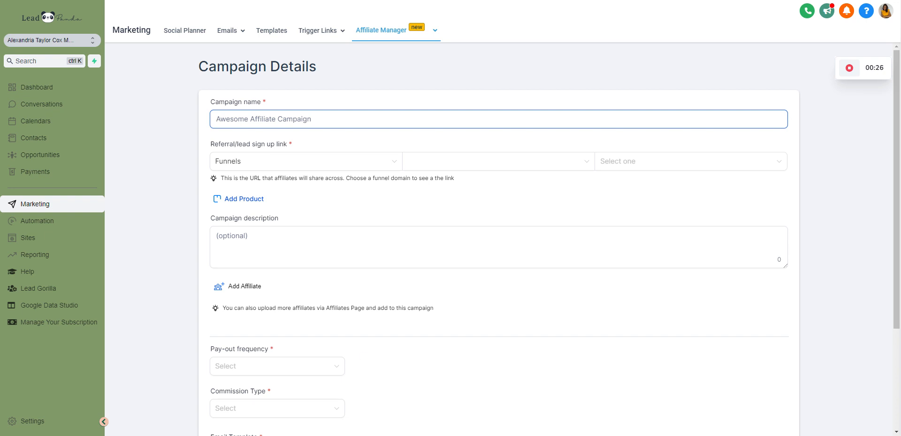
pyautogui.press('Tab')
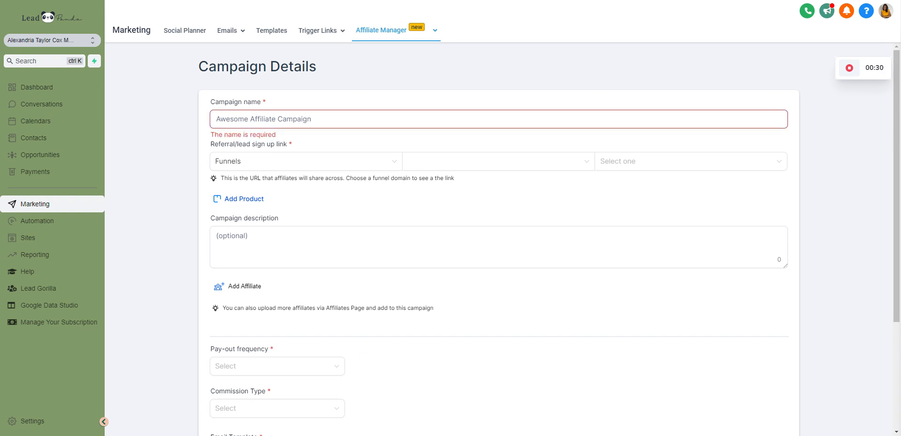
pyautogui.click(329, 119)
pyautogui.write('"Product Name" - "Funnel/Website Name" - Commission Amount - Cookie life')
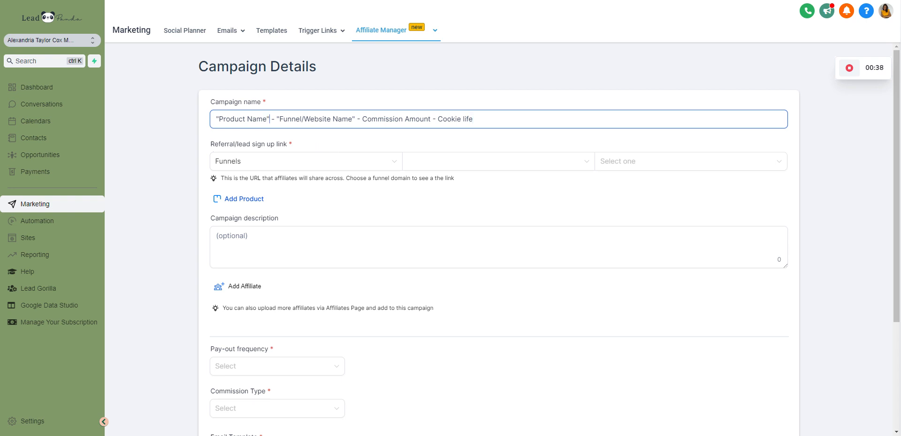
# - Replace the quoted "Product Name" placeholder in the campaign name with PP
pyautogui.moveTo(270, 119); pyautogui.dragTo(164, 121)
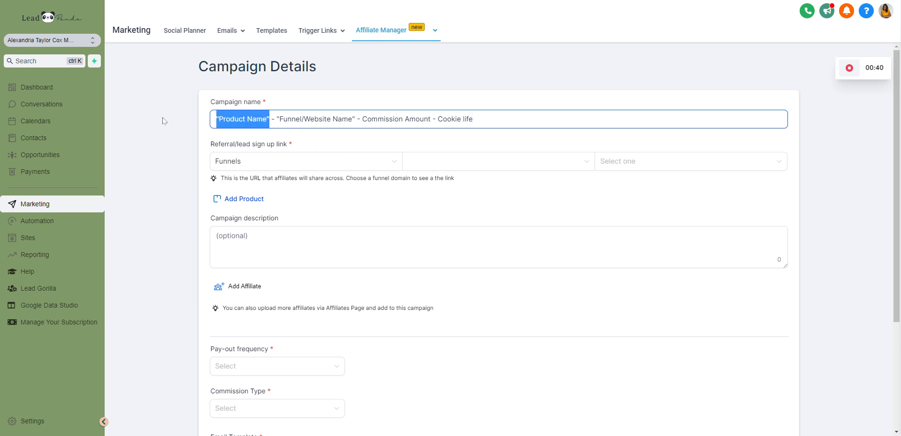
pyautogui.write('Power Posi')
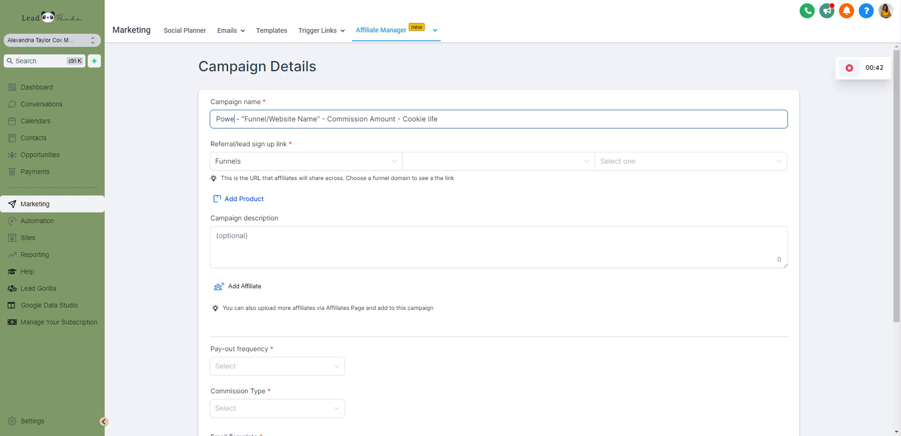
pyautogui.write('tioning')
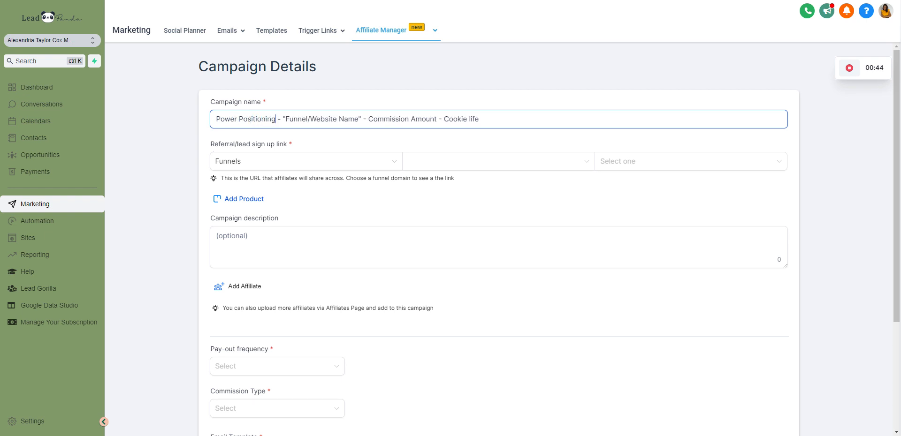
pyautogui.press('BackSpace')
pyautogui.press('BackSpace')
pyautogui.press('BackSpace')
pyautogui.press('BackSpace')
pyautogui.press('BackSpace')
pyautogui.press('BackSpace')
pyautogui.press('BackSpace')
pyautogui.press('BackSpace')
pyautogui.press('BackSpace')
pyautogui.press('BackSpace')
pyautogui.press('BackSpace')
pyautogui.press('BackSpace')
pyautogui.press('BackSpace')
pyautogui.press('BackSpace')
pyautogui.press('BackSpace')
pyautogui.press('BackSpace')
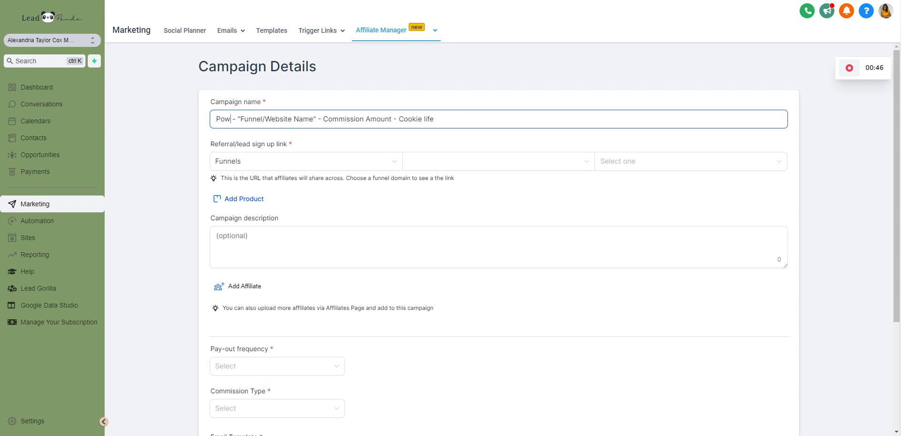
pyautogui.write('P')
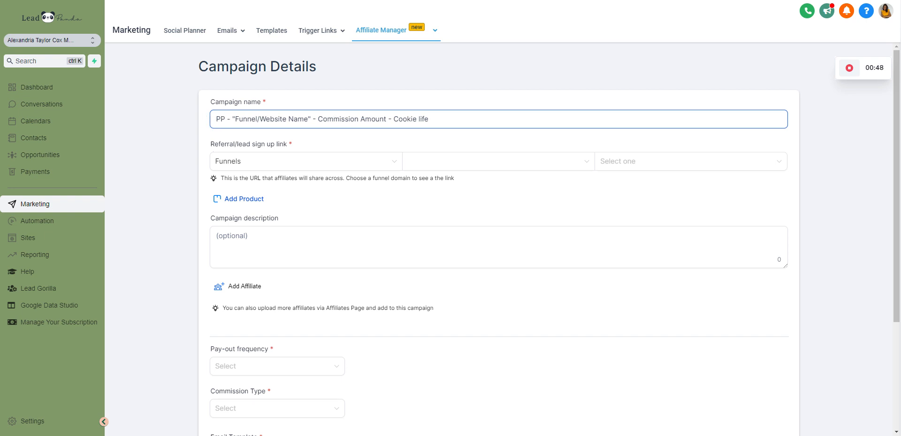
# - Set the referral sign-up link to the funnel "Service: Power Positioning The Generosity Method Training - PP - TGM"
pyautogui.click(248, 119)
pyautogui.moveTo(231, 118); pyautogui.dragTo(311, 119)
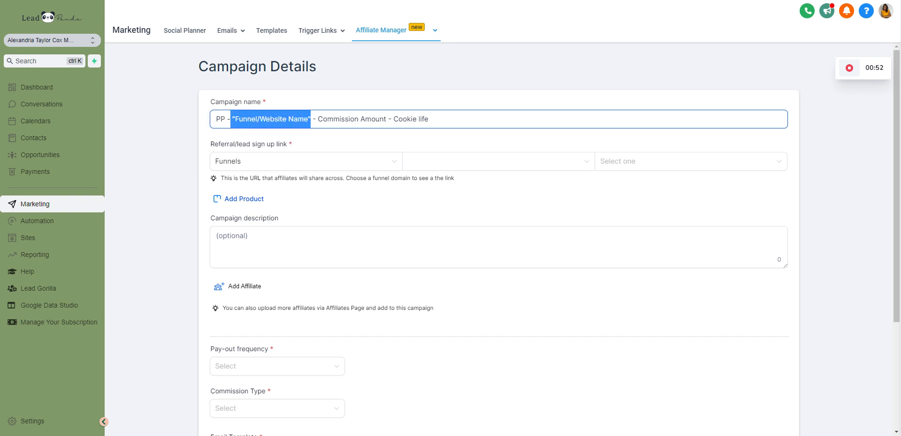
pyautogui.click(288, 164)
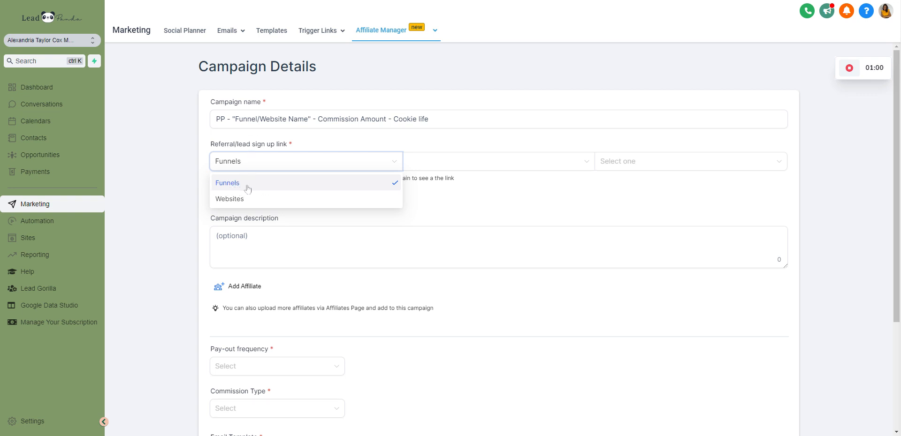
pyautogui.click(231, 182)
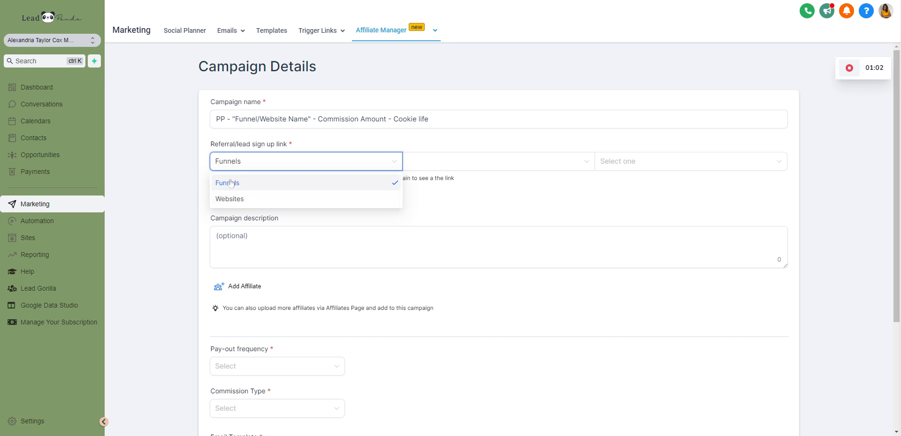
pyautogui.click(447, 164)
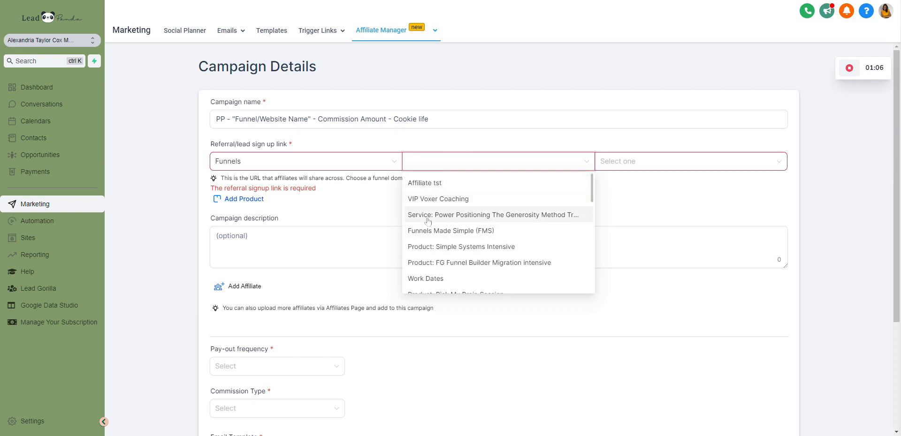
pyautogui.click(480, 221)
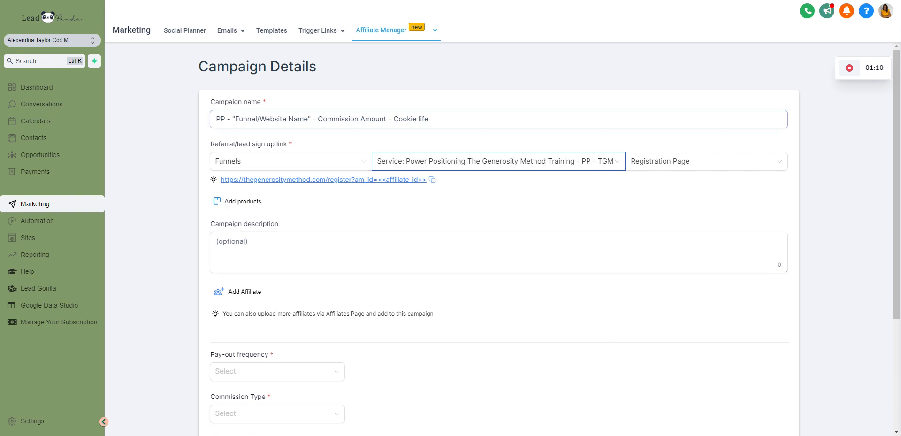
# - Replace the quoted "Funnel/Website Name" placeholder in the campaign name with The Generosity Method Training
pyautogui.click(270, 118)
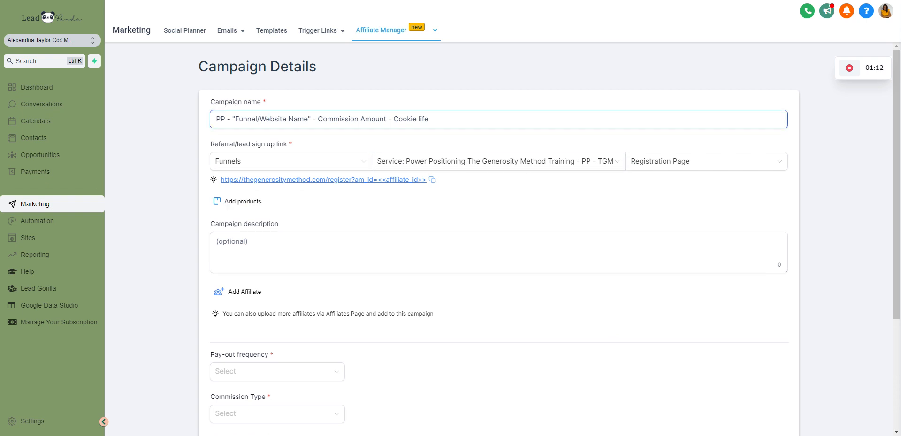
pyautogui.moveTo(232, 119); pyautogui.dragTo(311, 118)
pyautogui.write('THe G')
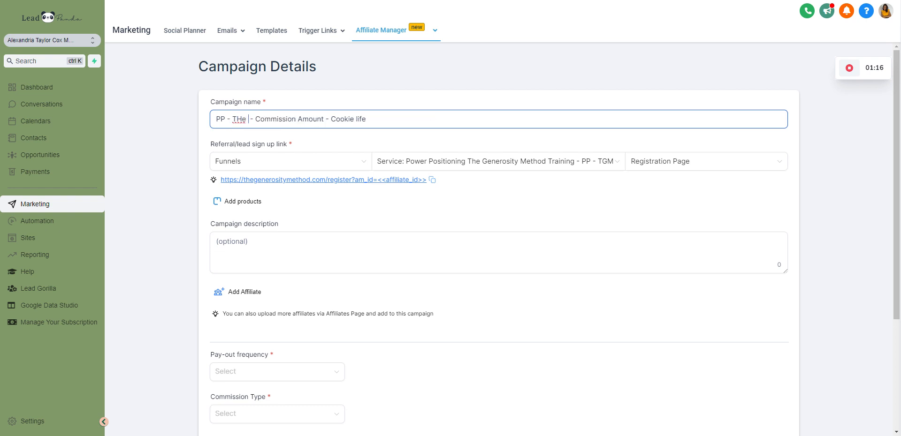
pyautogui.press('BackSpace')
pyautogui.press('BackSpace')
pyautogui.press('BackSpace')
pyautogui.press('BackSpace')
pyautogui.write('he Gene')
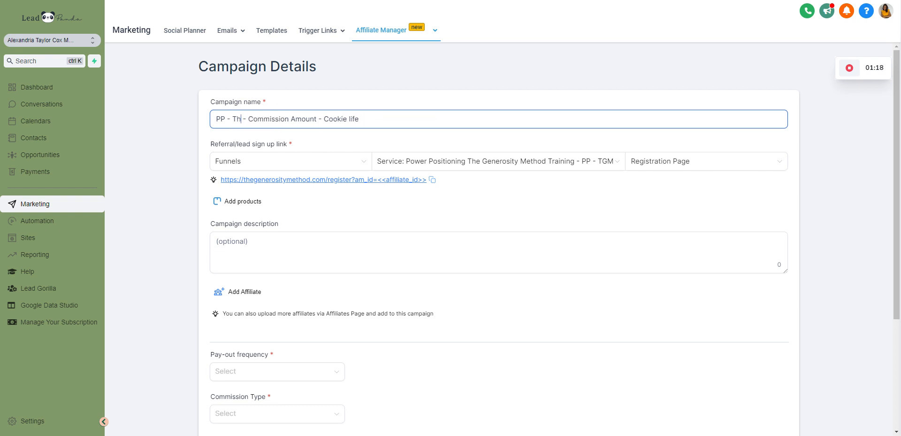
pyautogui.write('rosity Metho')
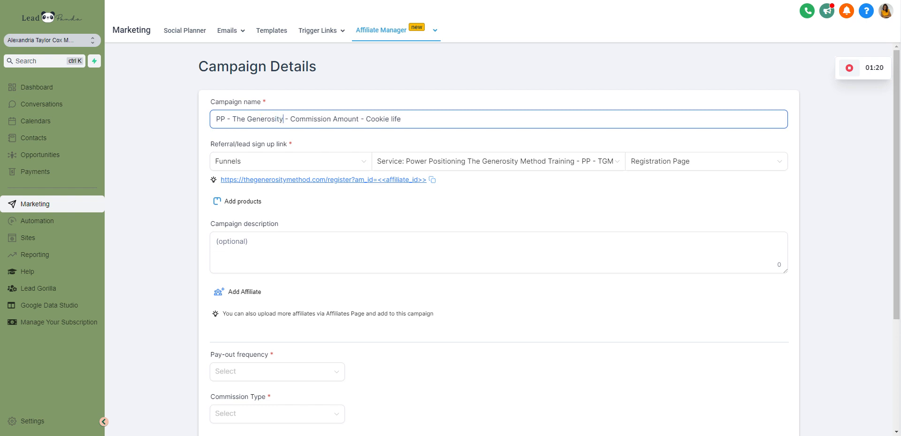
pyautogui.write('d ')
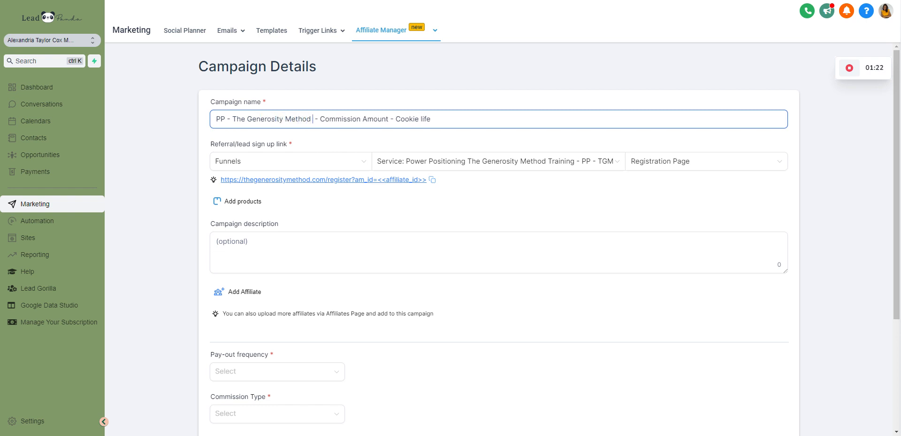
pyautogui.write('Training')
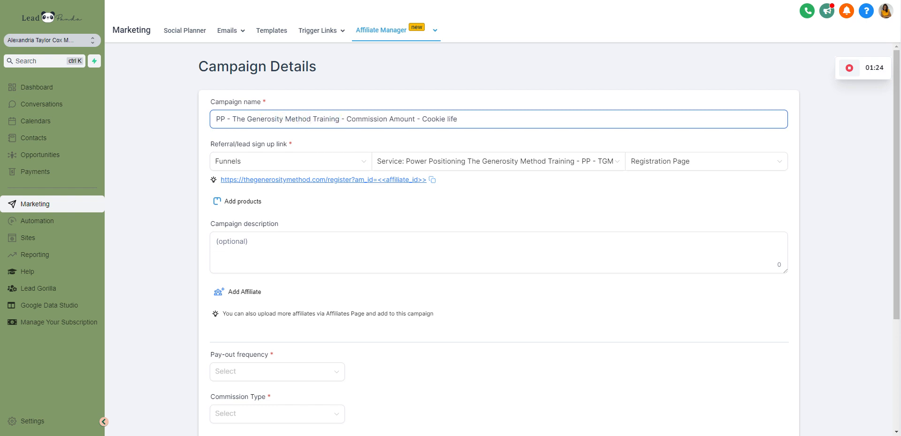
# - Shorten "The Generosity Method" in the campaign name to TGM
pyautogui.moveTo(311, 119); pyautogui.dragTo(237, 119)
pyautogui.press('BackSpace')
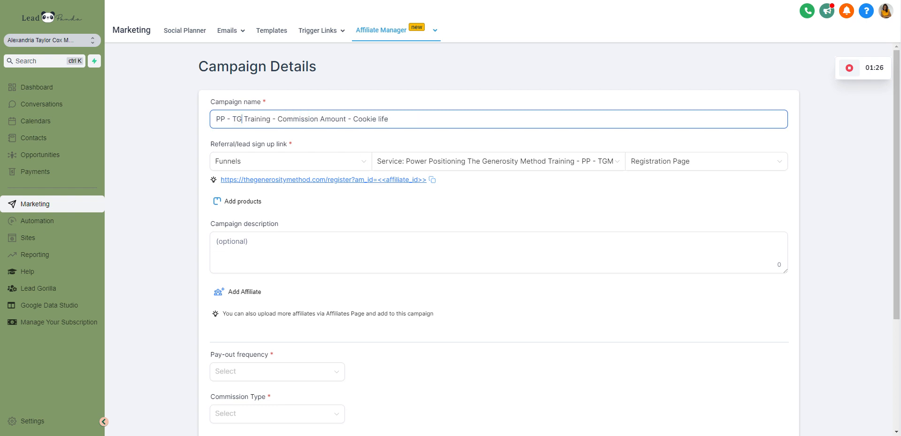
pyautogui.write('GM')
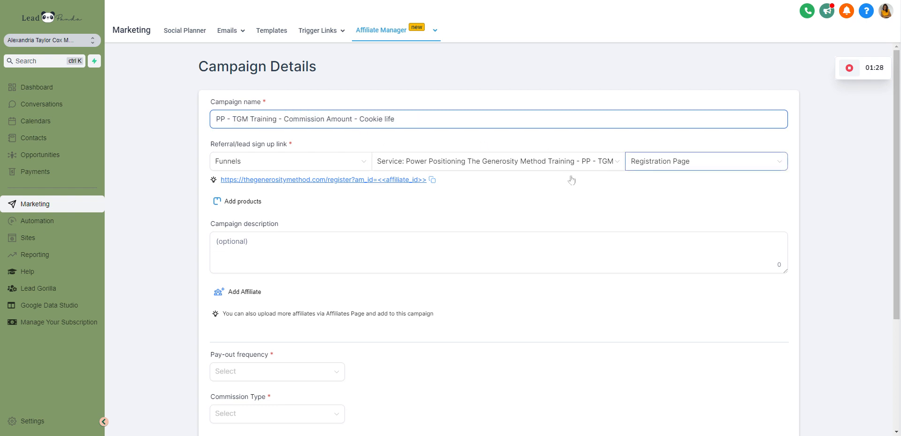
# - Choose Registration Page as the funnel's referral page and add the Power Positioning Deposit product to the campaign
pyautogui.click(675, 162)
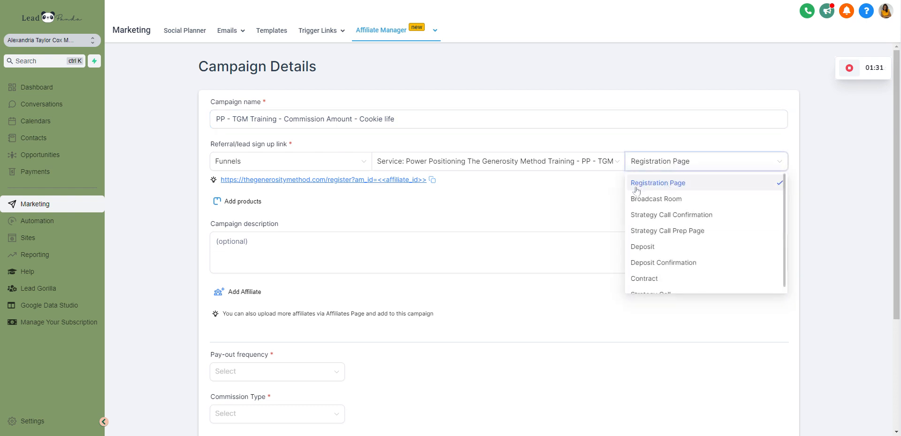
pyautogui.click(684, 189)
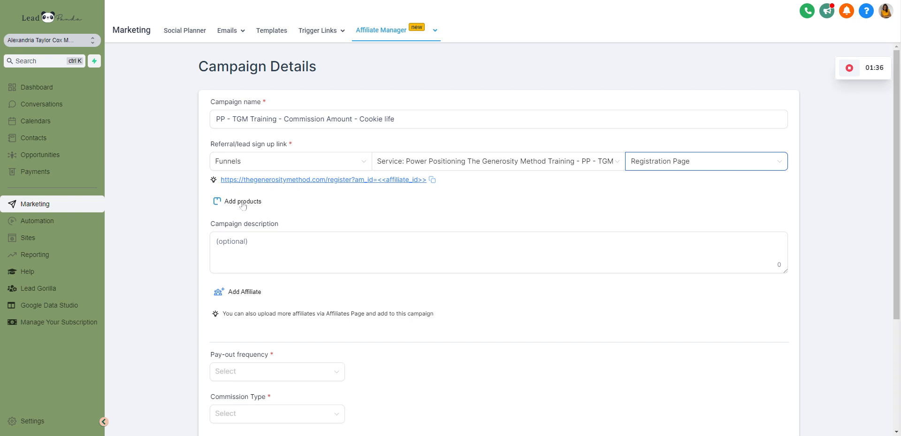
pyautogui.click(243, 202)
pyautogui.scroll(-1, 244, 260)
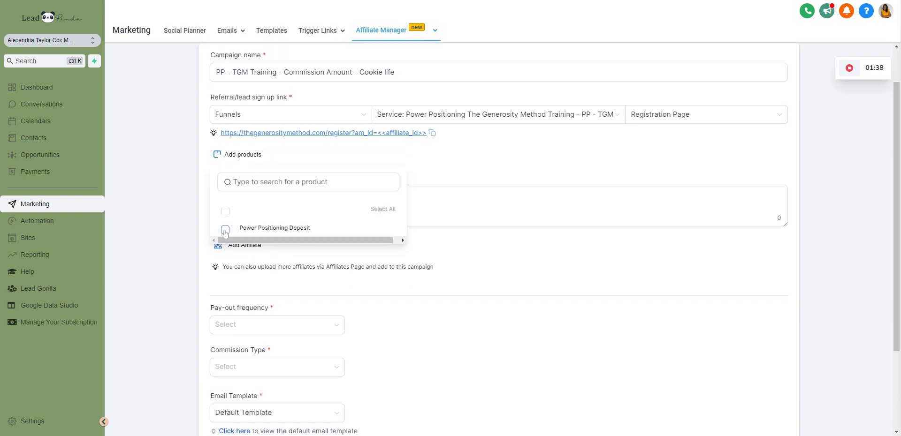
pyautogui.click(262, 229)
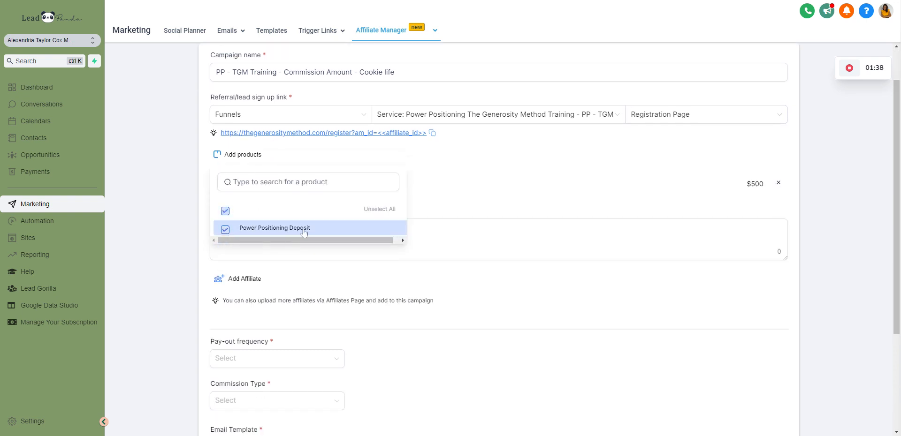
pyautogui.click(484, 179)
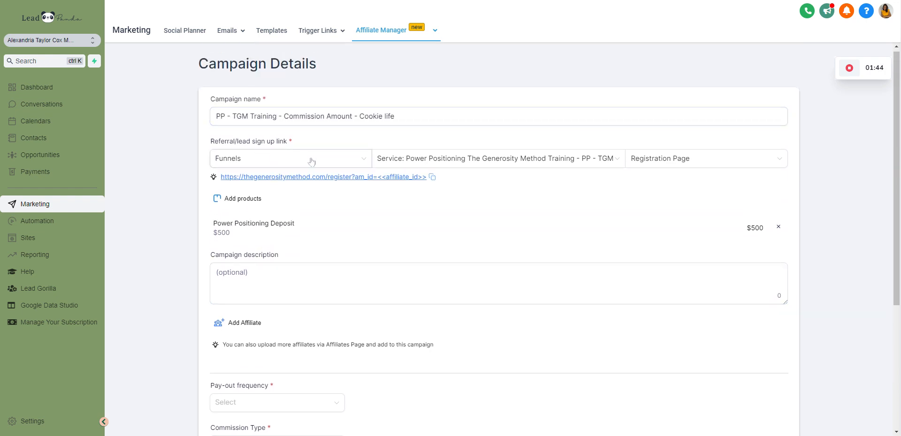
# - Enter the campaign description "Affiliate Campaign for promoting the TGM training with the Power Positioning Deposit."
pyautogui.scroll(-1, 246, 267)
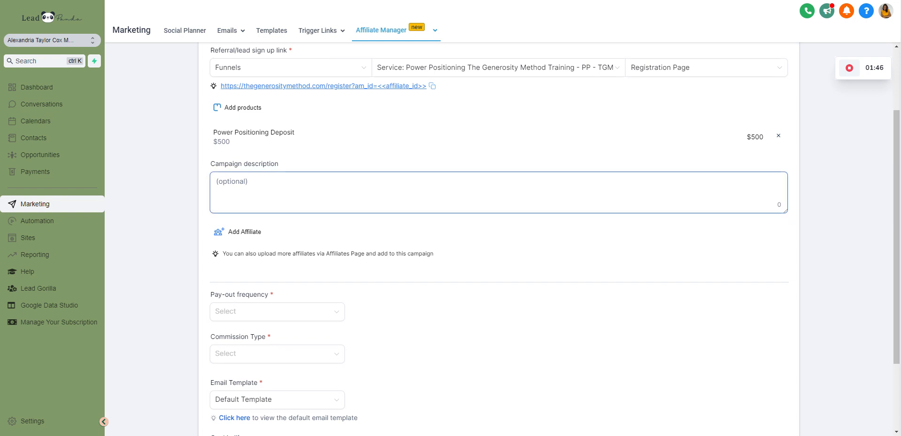
pyautogui.click(218, 208)
pyautogui.write('Affiliate Campaign for promoi')
pyautogui.press('BackSpace')
pyautogui.press('BackSpace')
pyautogui.write('ting')
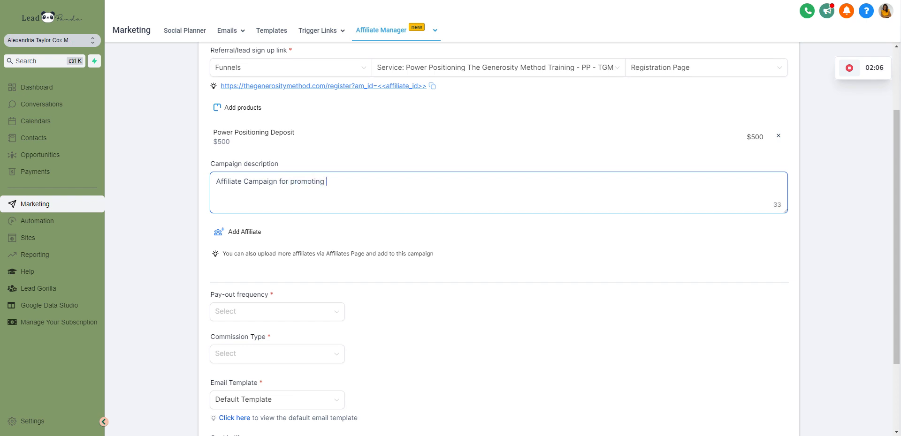
pyautogui.write(' the TGM training with the Power Position')
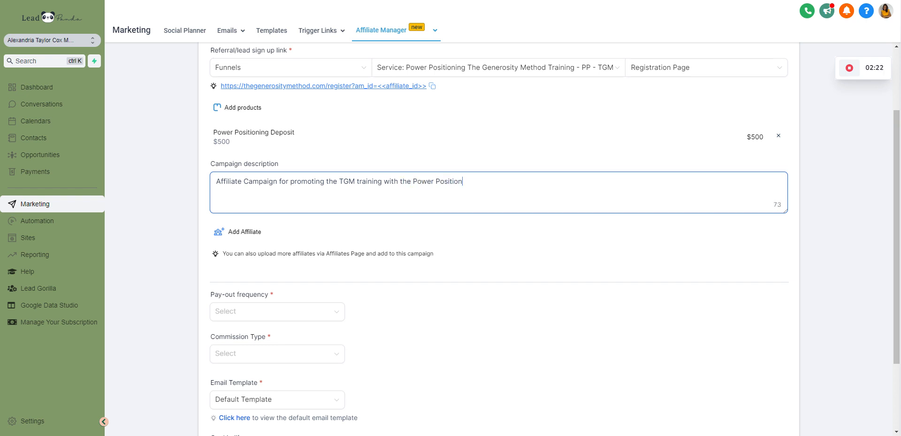
pyautogui.write('ing Deposut and sign up call')
pyautogui.press('BackSpace')
pyautogui.press('BackSpace')
pyautogui.press('BackSpace')
pyautogui.press('BackSpace')
pyautogui.press('BackSpace')
pyautogui.press('BackSpace')
pyautogui.press('BackSpace')
pyautogui.press('BackSpace')
pyautogui.press('BackSpace')
pyautogui.press('BackSpace')
pyautogui.press('BackSpace')
pyautogui.press('BackSpace')
pyautogui.scroll(-2, 374, 308)
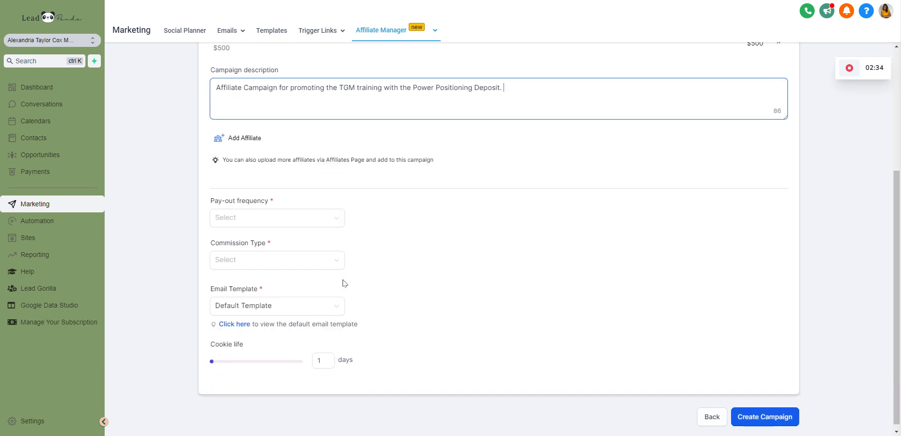
pyautogui.scroll(1, 282, 190)
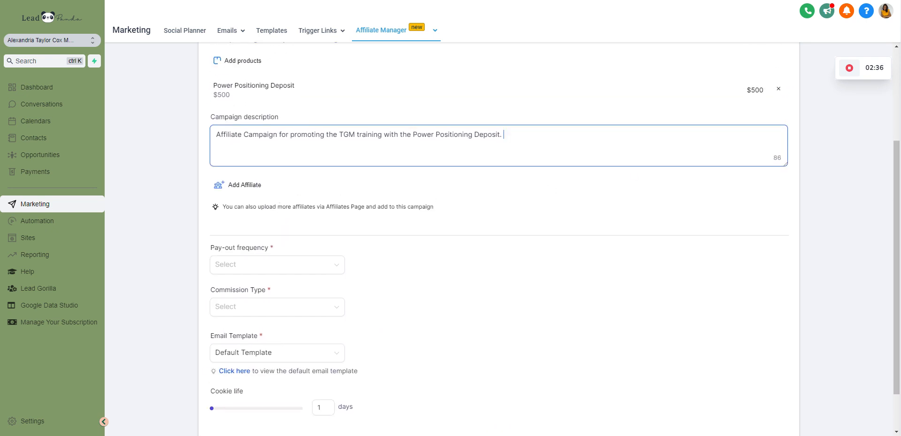
# - View the affiliates available for the campaign, and close the list without selecting any
pyautogui.scroll(3, 497, 234)
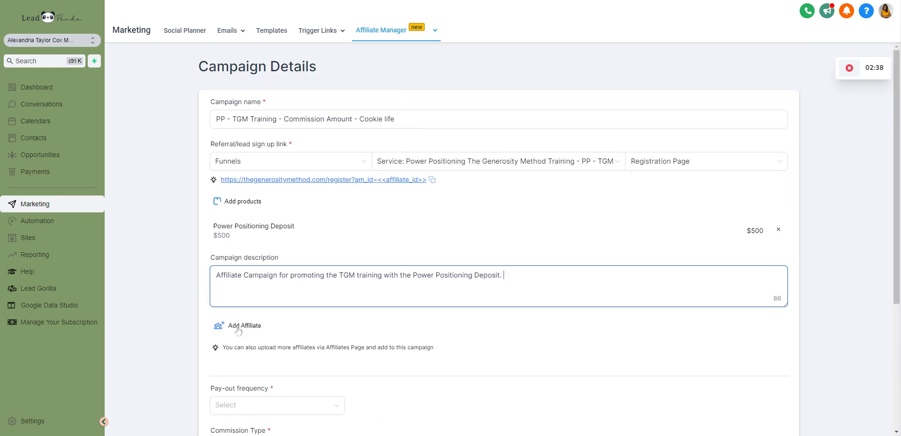
pyautogui.click(244, 320)
pyautogui.scroll(-4, 274, 323)
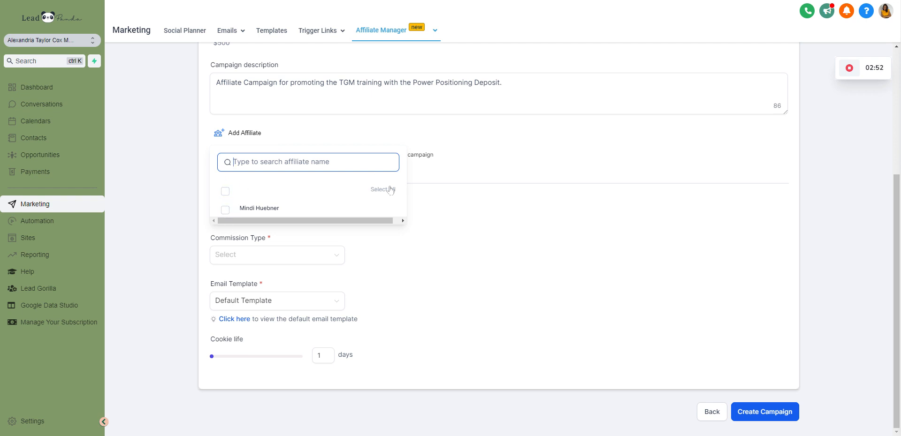
pyautogui.click(251, 135)
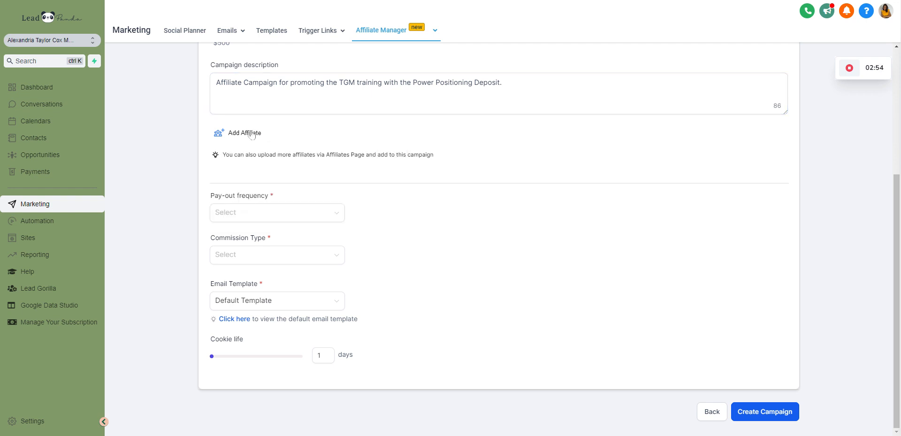
# - Try the Pay - 15 and Pay - 30 options for the campaign's pay-out frequency
pyautogui.click(266, 214)
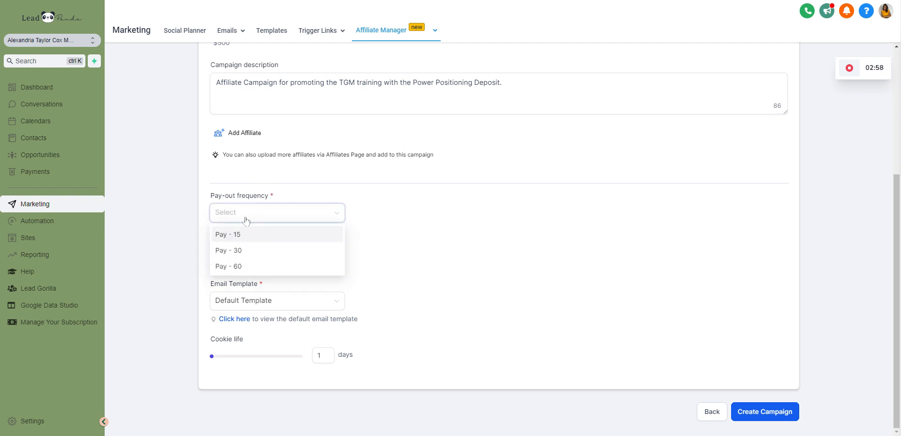
pyautogui.click(225, 241)
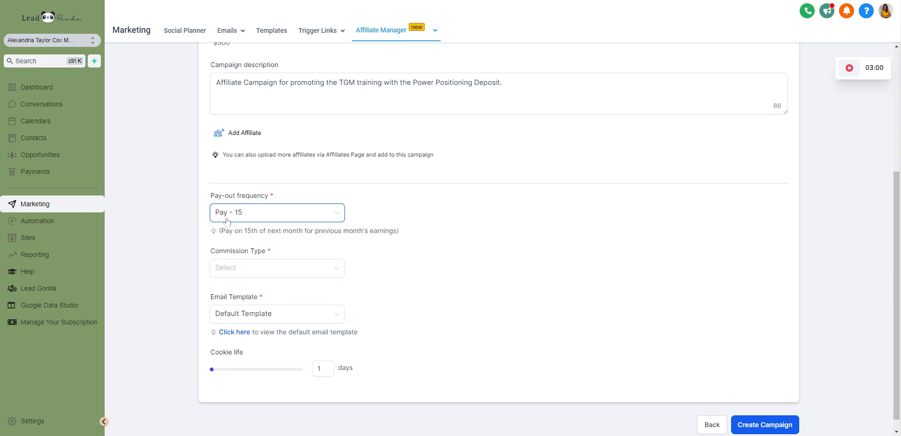
pyautogui.click(256, 216)
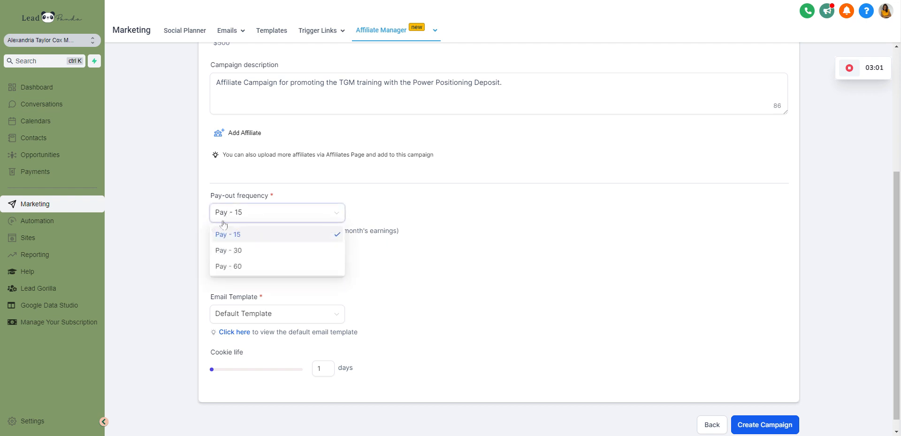
pyautogui.click(231, 250)
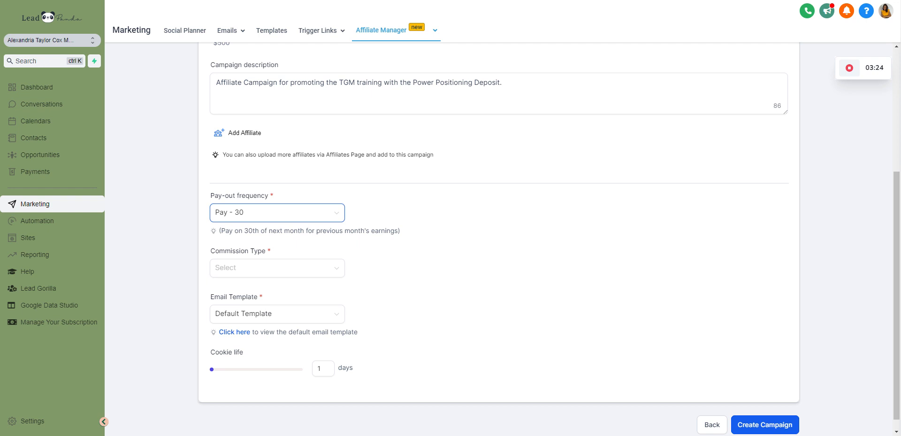
pyautogui.click(311, 221)
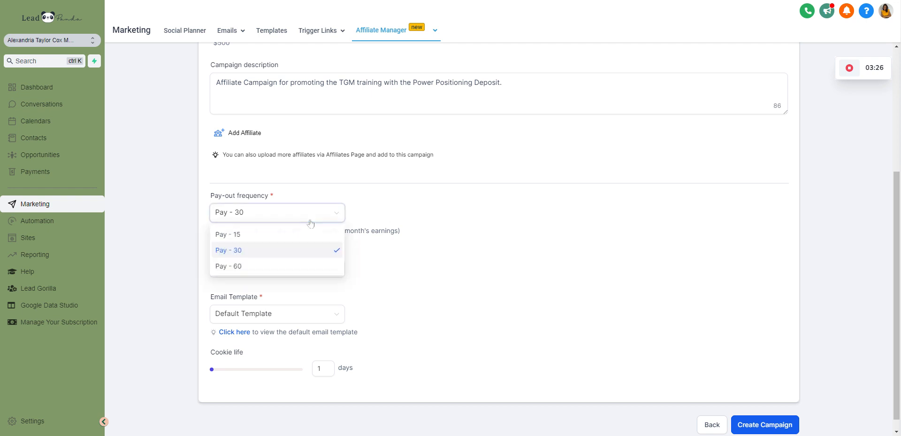
pyautogui.click(251, 235)
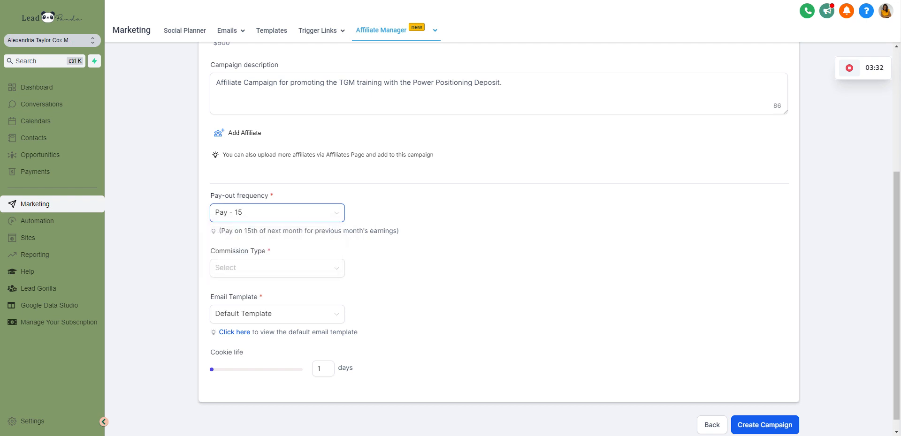
# - Set the campaign's pay-out frequency to Pay - 60
pyautogui.click(324, 213)
pyautogui.click(258, 268)
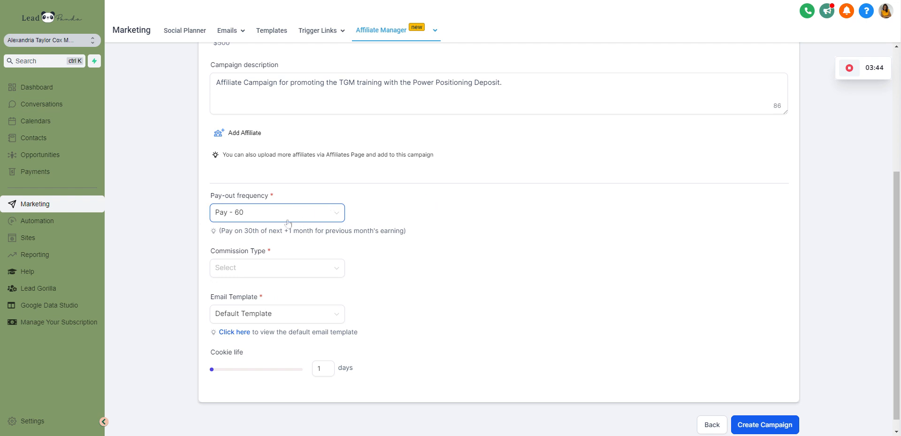
# - Choose Percentage Commission as the commission type and set the commission offered to 100%
pyautogui.click(261, 268)
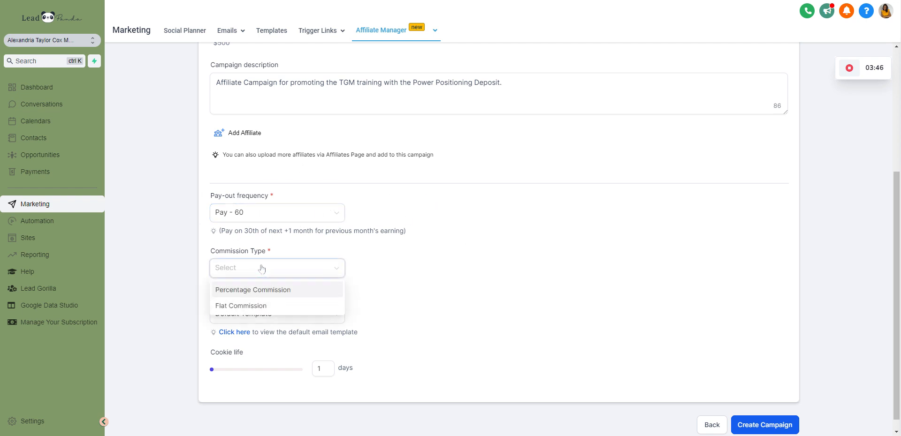
pyautogui.click(255, 290)
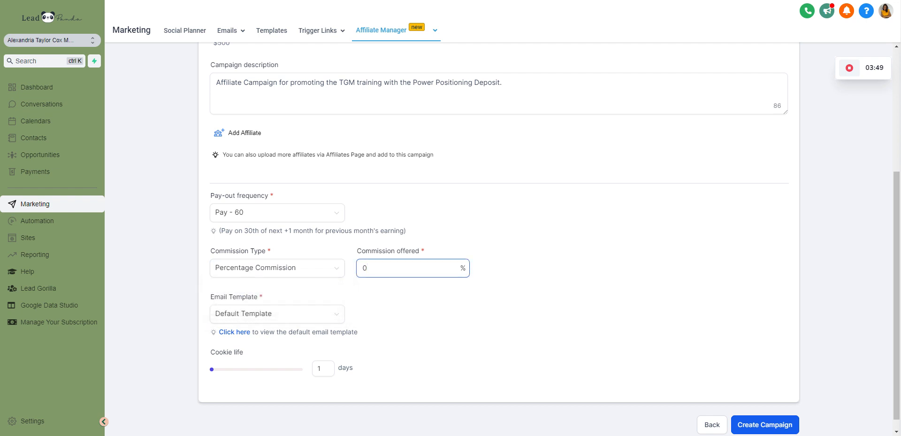
pyautogui.moveTo(368, 269); pyautogui.dragTo(350, 269)
pyautogui.write('3')
pyautogui.press('BackSpace')
pyautogui.press('BackSpace')
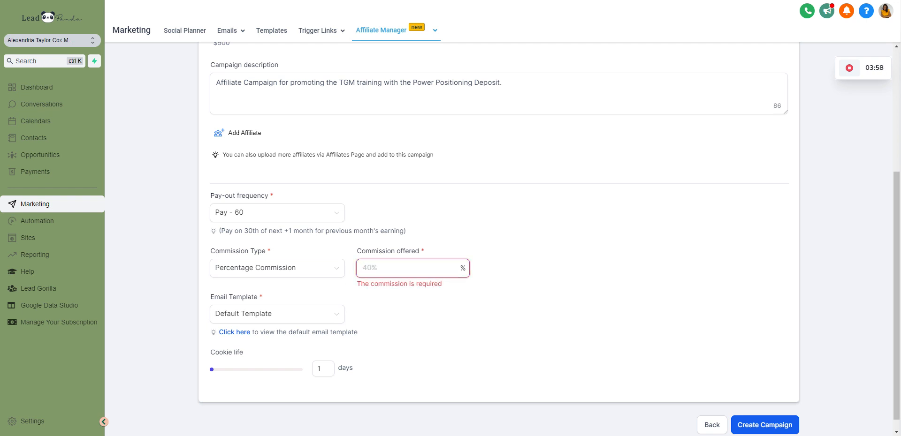
pyautogui.scroll(4, 528, 307)
pyautogui.scroll(-5, 528, 308)
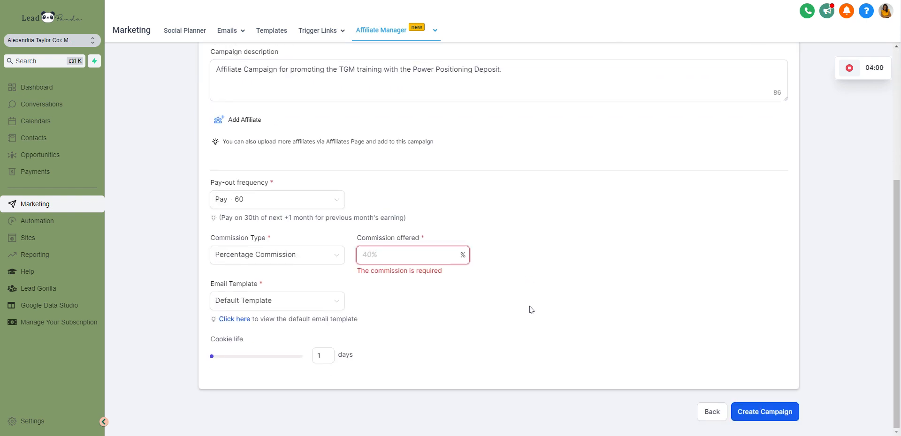
pyautogui.write('100')
pyautogui.click(518, 304)
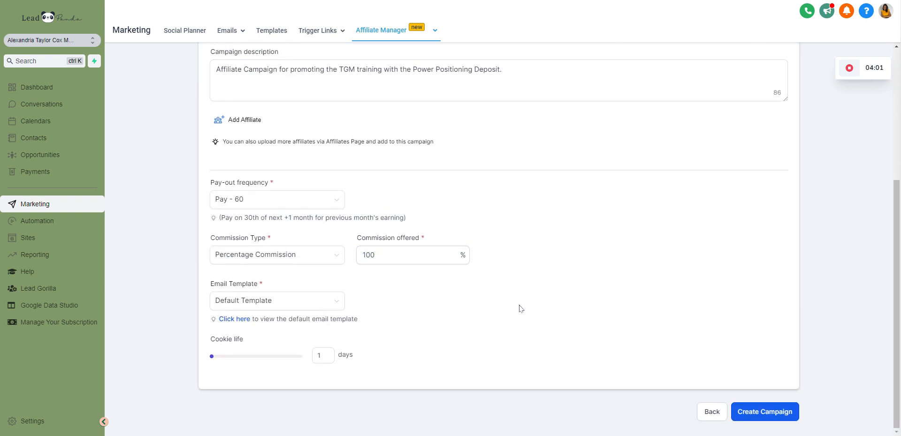
# - Switch the commission type to Flat Commission and set the commission offered to 250
pyautogui.click(288, 261)
pyautogui.click(280, 294)
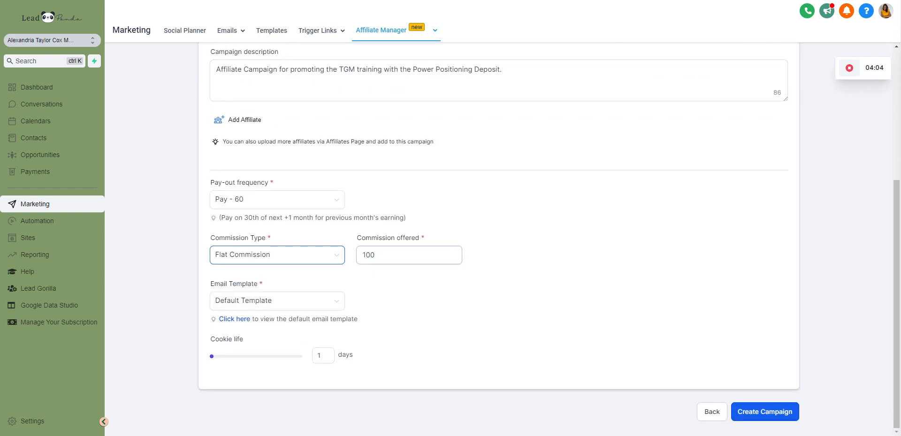
pyautogui.press('Tab')
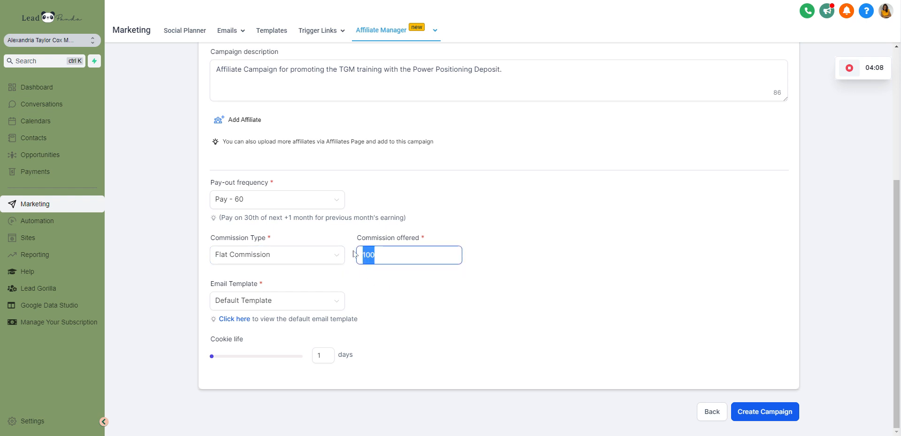
pyautogui.write('250')
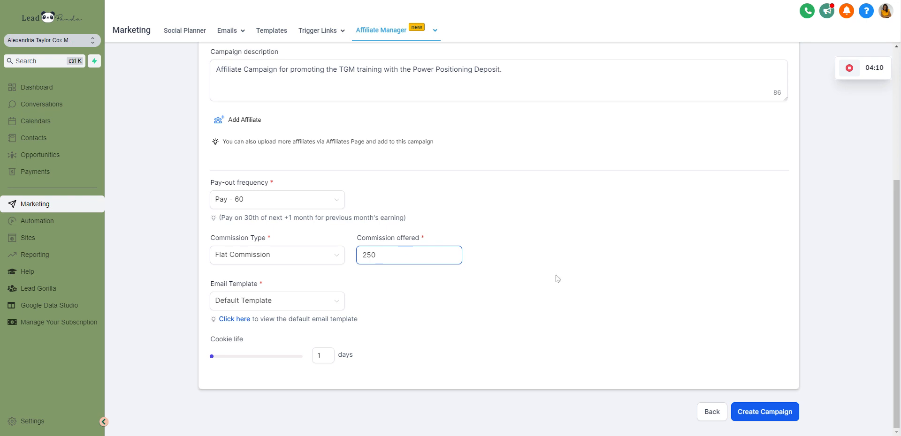
pyautogui.click(557, 278)
# - Compare the price of the Power Positioning Deposit product with the flat commission offered
pyautogui.scroll(3, 557, 279)
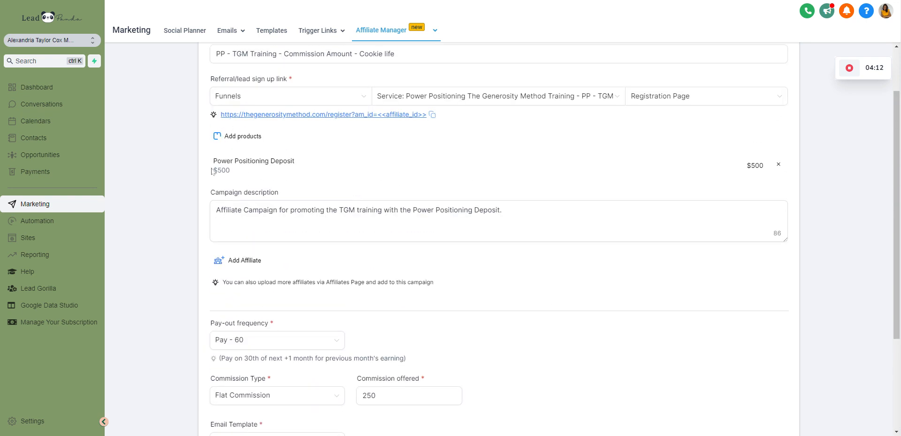
pyautogui.moveTo(211, 169); pyautogui.dragTo(242, 170)
pyautogui.scroll(-3, 243, 171)
pyautogui.click(403, 255)
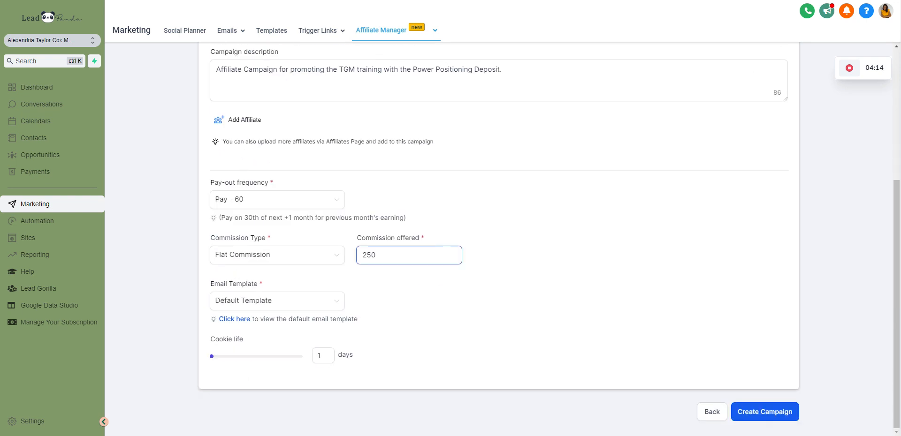
pyautogui.click(462, 263)
pyautogui.scroll(3, 463, 263)
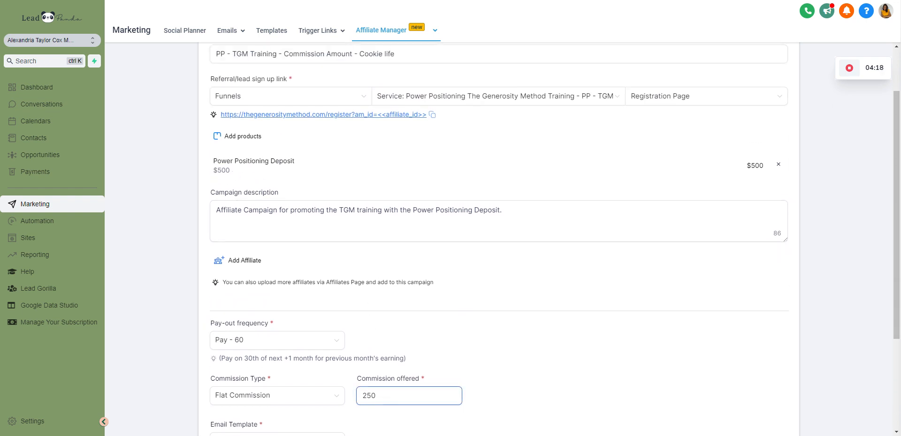
pyautogui.scroll(-2, 371, 345)
pyautogui.doubleClick(368, 302)
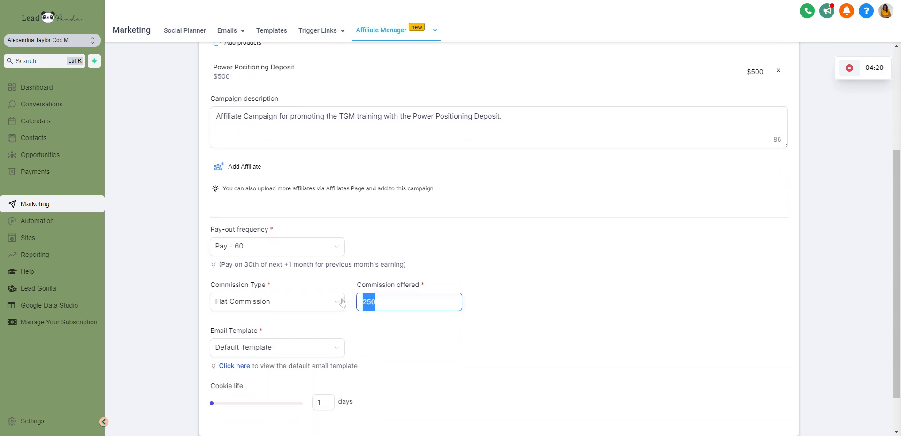
# - Change the commission type to Percentage Commission and set the commission offered to 50%
pyautogui.click(295, 310)
pyautogui.click(293, 323)
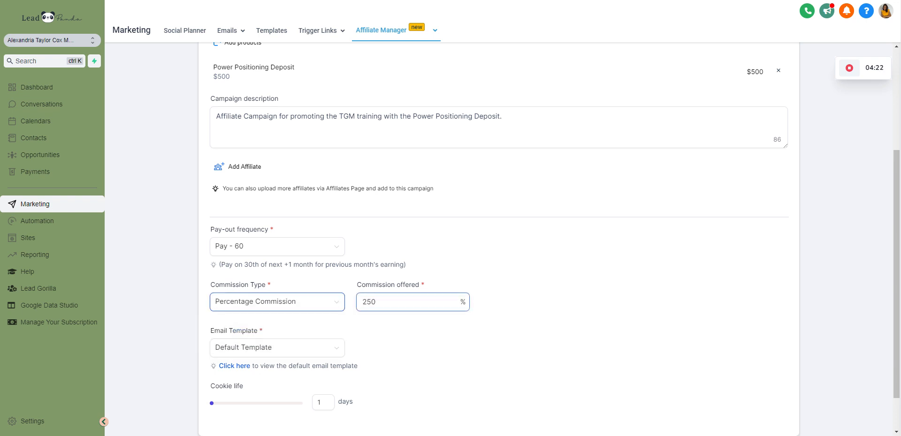
pyautogui.hotkey('ctrl', 'a')
pyautogui.write('50')
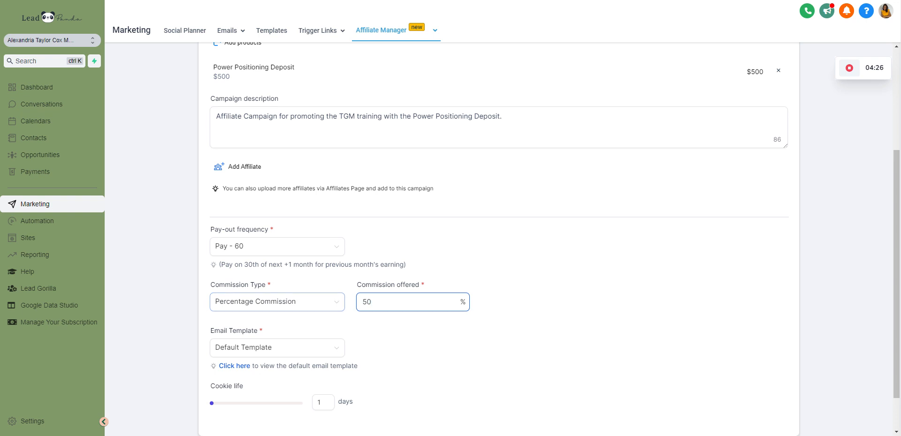
pyautogui.click(480, 311)
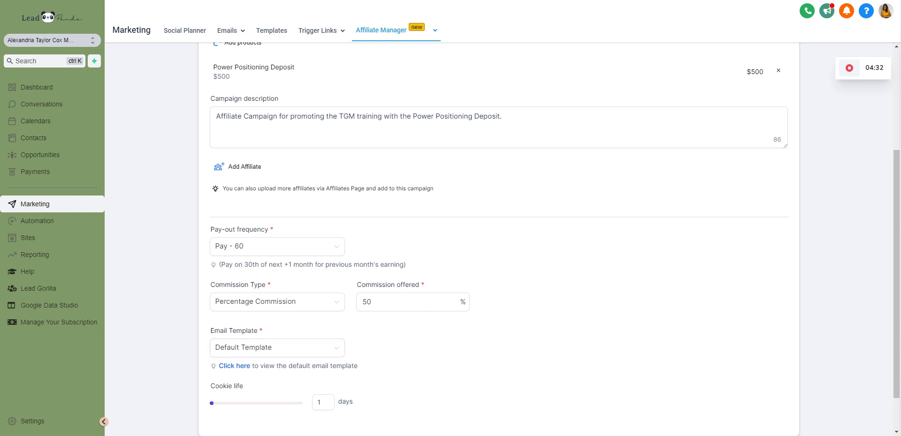
pyautogui.click(282, 302)
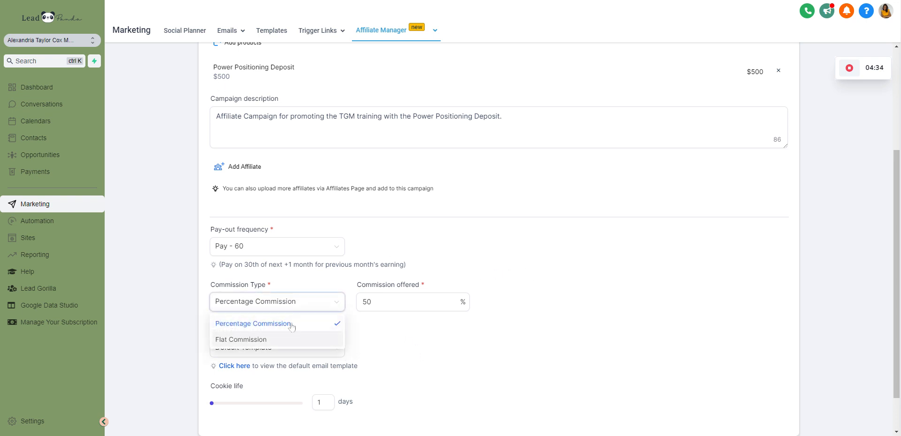
pyautogui.click(565, 336)
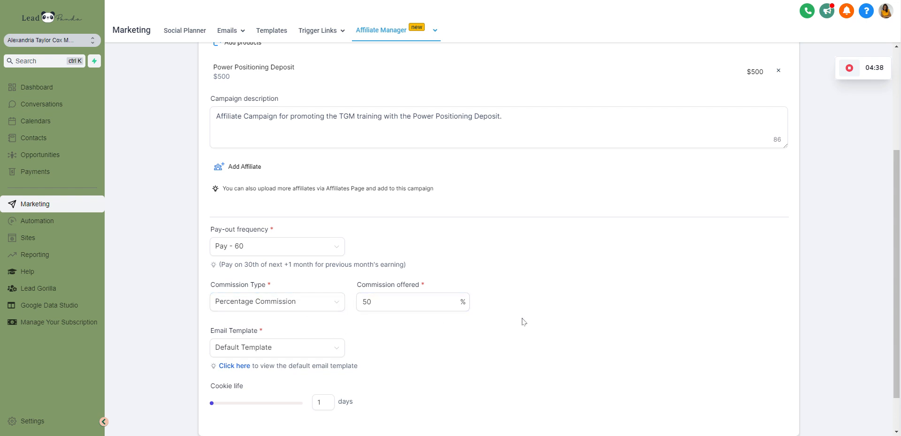
# - Preview the content of the default affiliate email template and close the preview
pyautogui.scroll(-1, 376, 299)
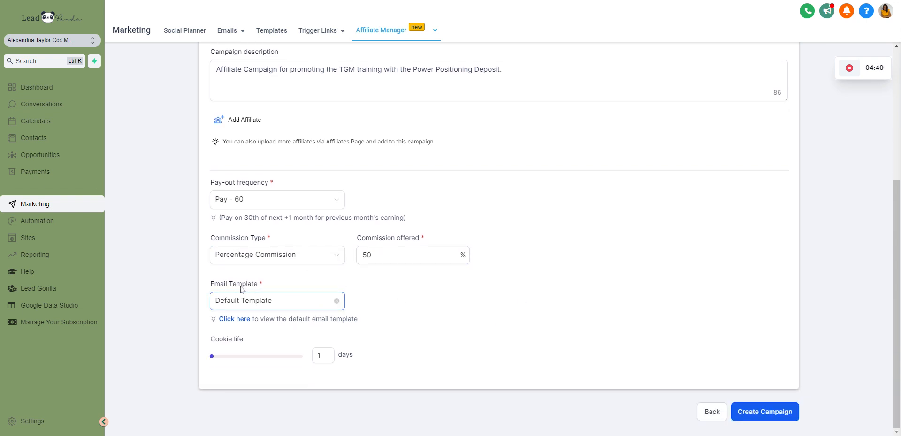
pyautogui.click(232, 321)
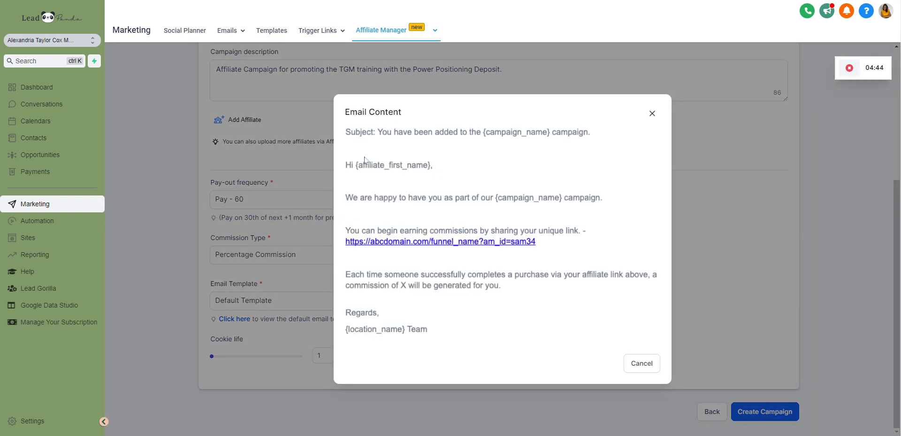
pyautogui.click(651, 114)
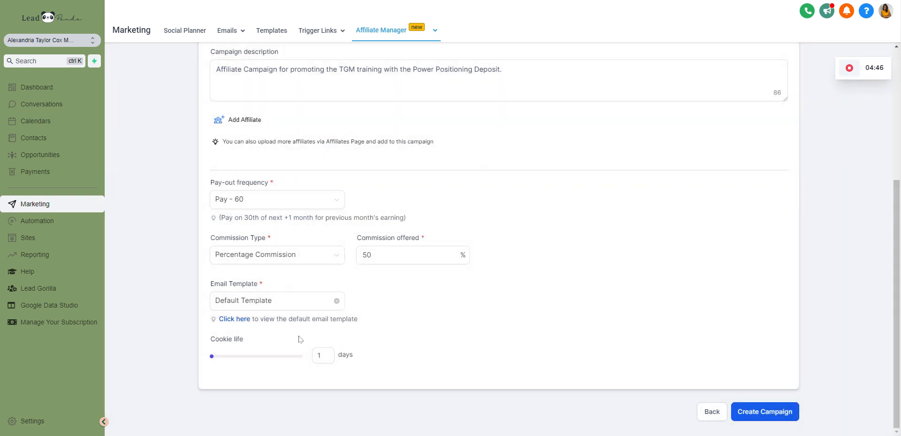
# - Clear the campaign's email template selection and choose Default Template again
pyautogui.click(322, 306)
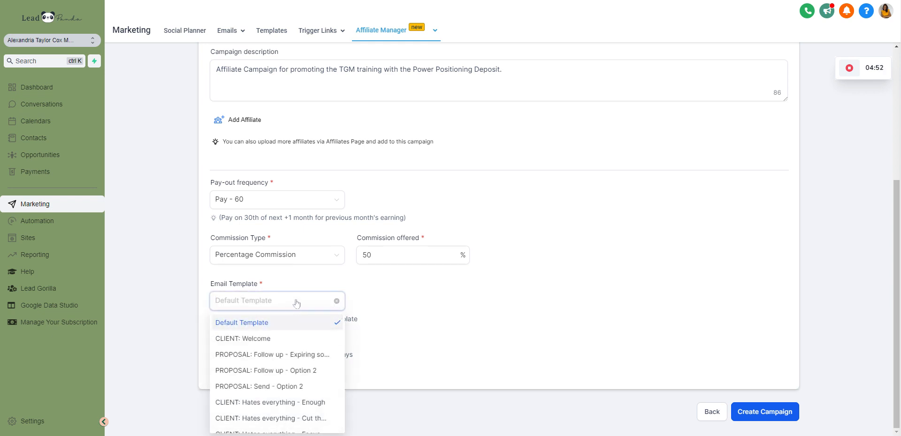
pyautogui.click(336, 301)
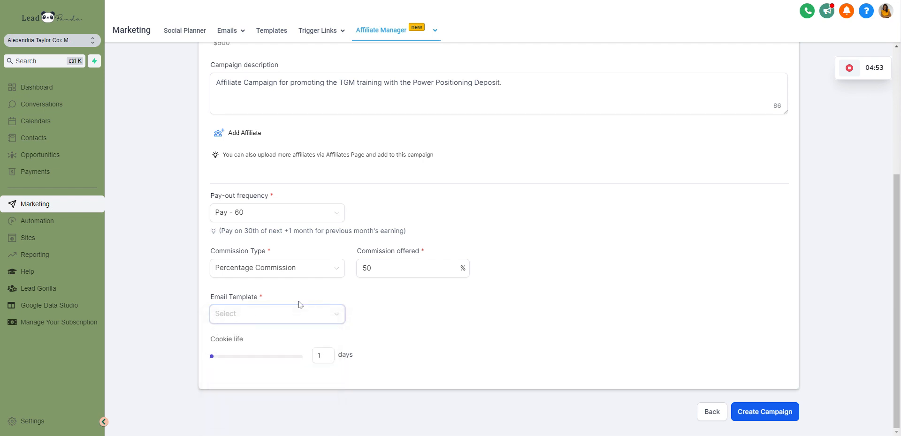
pyautogui.click(378, 319)
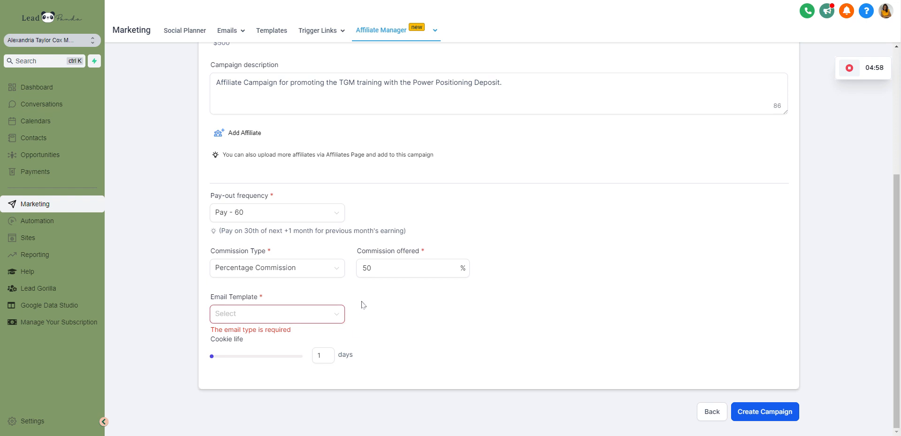
pyautogui.click(309, 318)
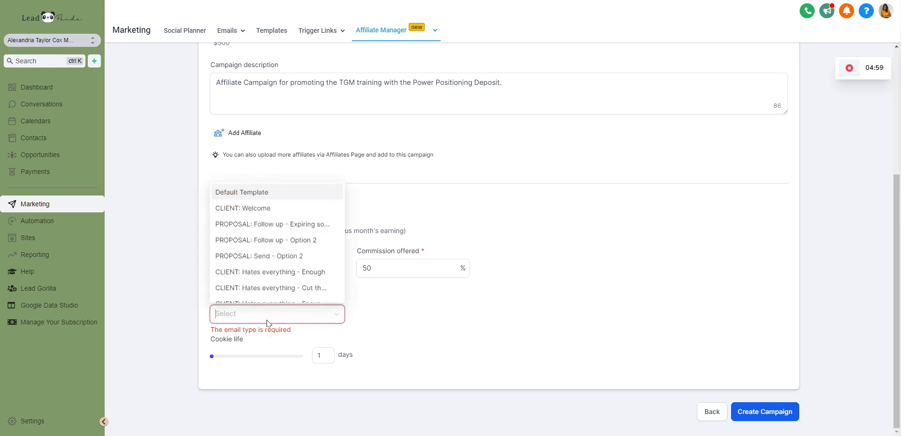
pyautogui.click(276, 195)
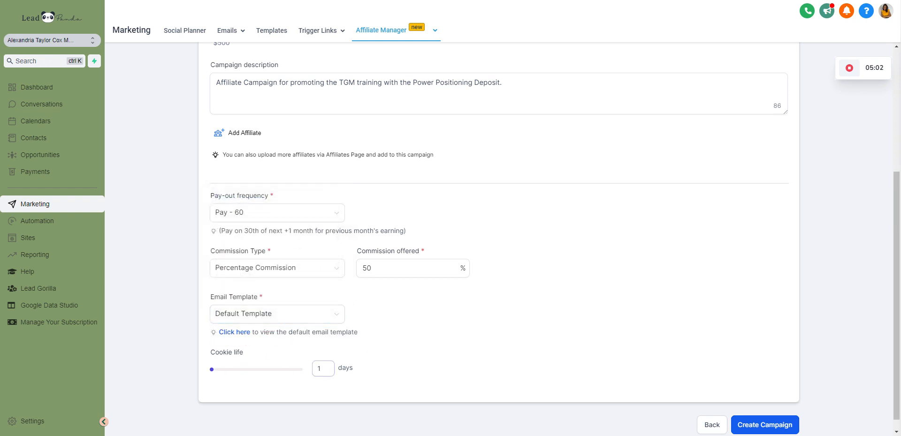
# - Set the campaign's cookie life to 30 days
pyautogui.doubleClick(319, 369)
pyautogui.click(387, 361)
pyautogui.click(328, 369)
pyautogui.write('00')
pyautogui.press('BackSpace')
pyautogui.press('BackSpace')
pyautogui.write('230')
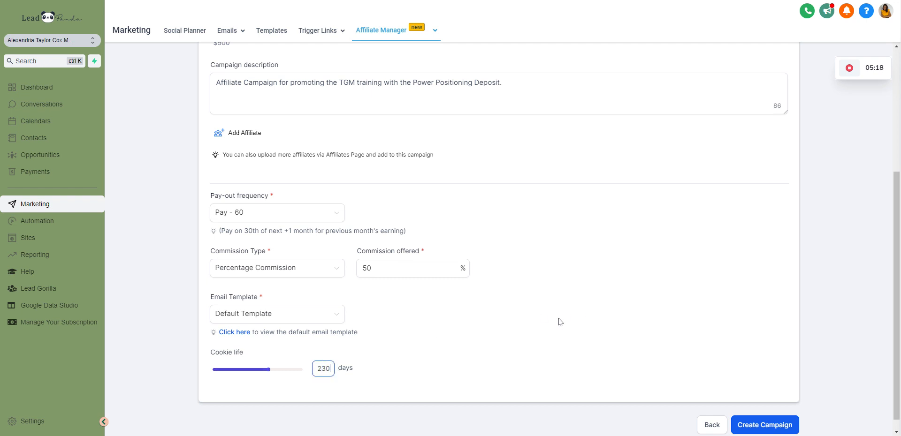
pyautogui.press('BackSpace')
pyautogui.press('BackSpace')
pyautogui.write('0')
pyautogui.click(236, 378)
# - Review the campaign's name, referral link, product, description, pay-out, commission and cookie settings
pyautogui.scroll(-1, 418, 342)
pyautogui.scroll(2, 418, 344)
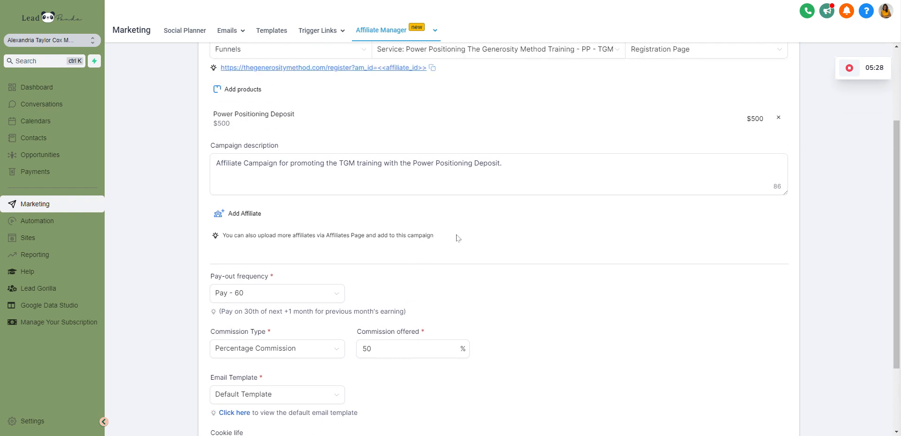
pyautogui.scroll(-2, 458, 238)
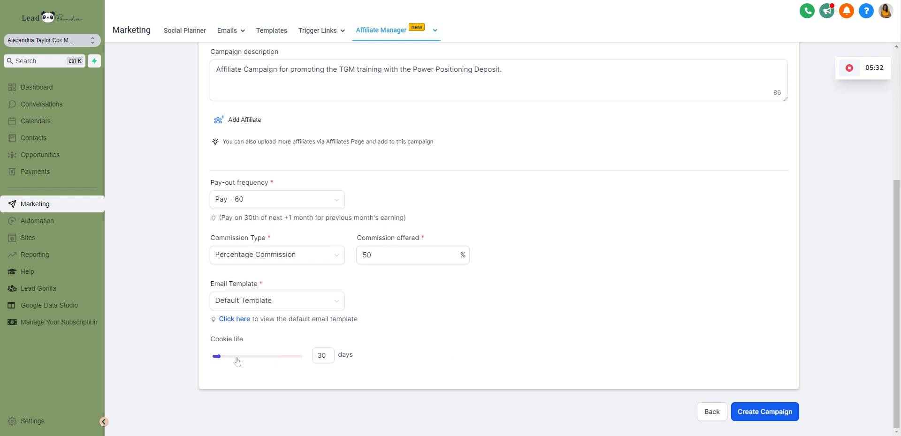
pyautogui.scroll(2, 356, 324)
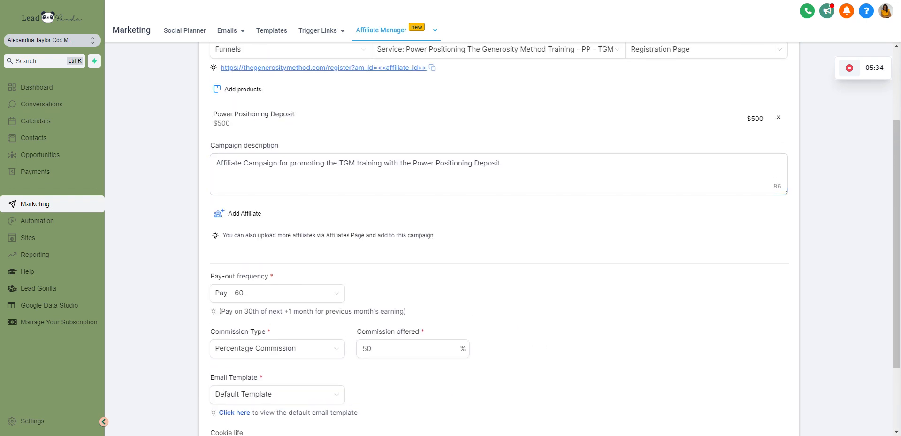
pyautogui.scroll(-1, 544, 301)
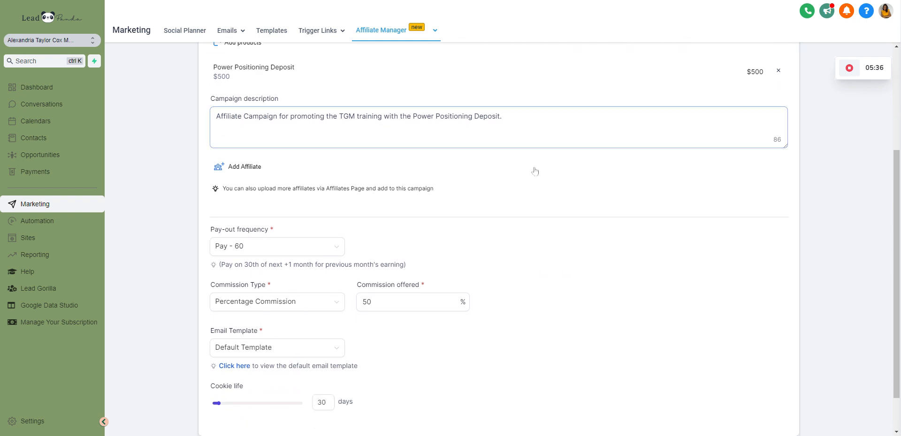
pyautogui.scroll(3, 533, 171)
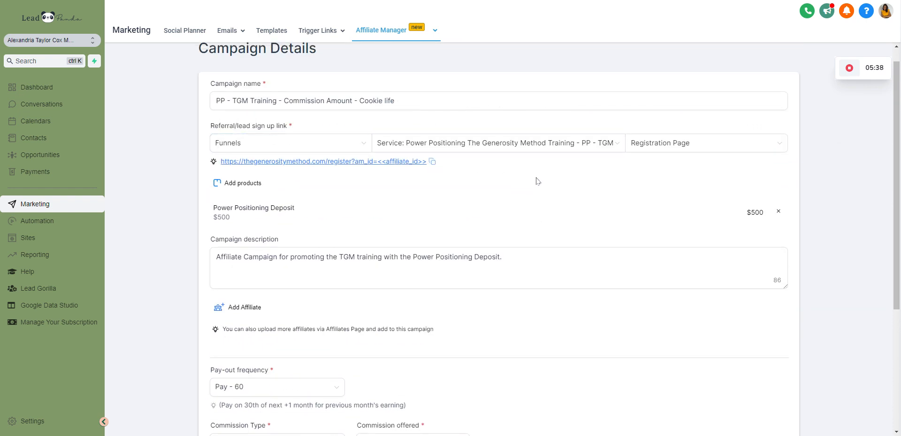
pyautogui.click(509, 249)
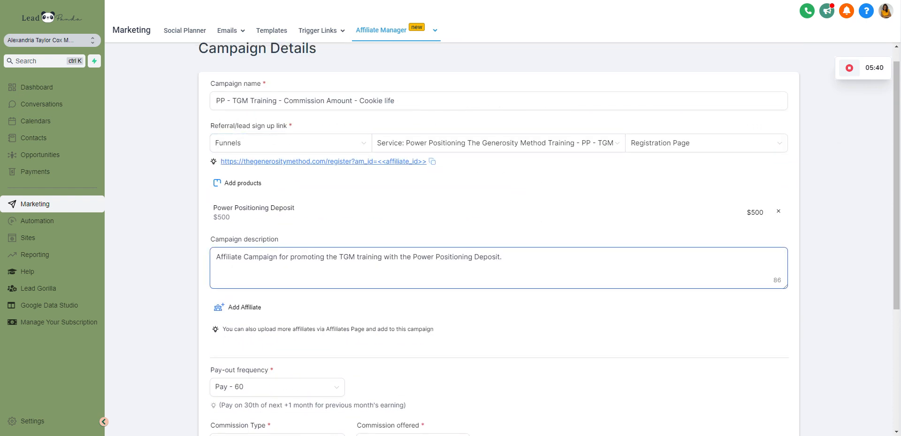
pyautogui.click(510, 226)
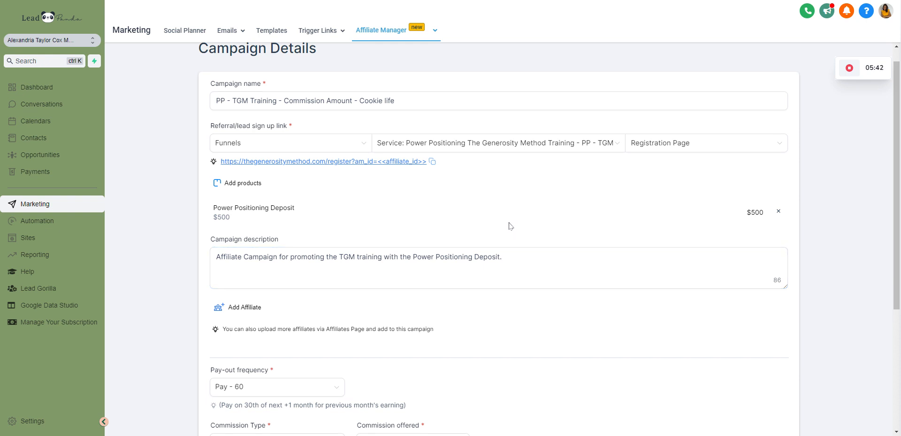
pyautogui.scroll(-1, 498, 226)
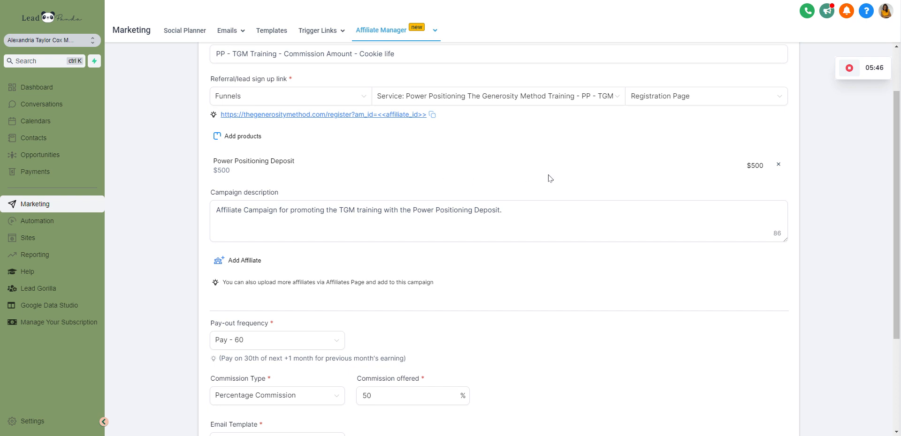
pyautogui.scroll(-1, 548, 178)
pyautogui.scroll(-1, 549, 177)
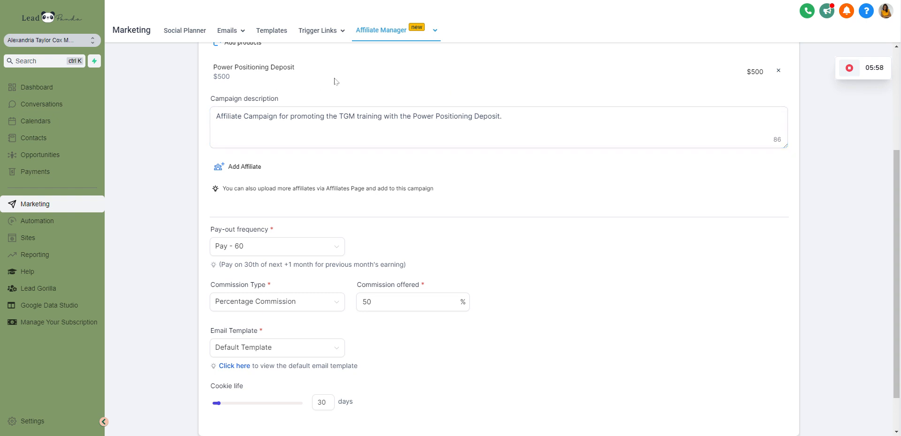
# - Change the campaign's cookie life to 45 days
pyautogui.scroll(-1, 471, 164)
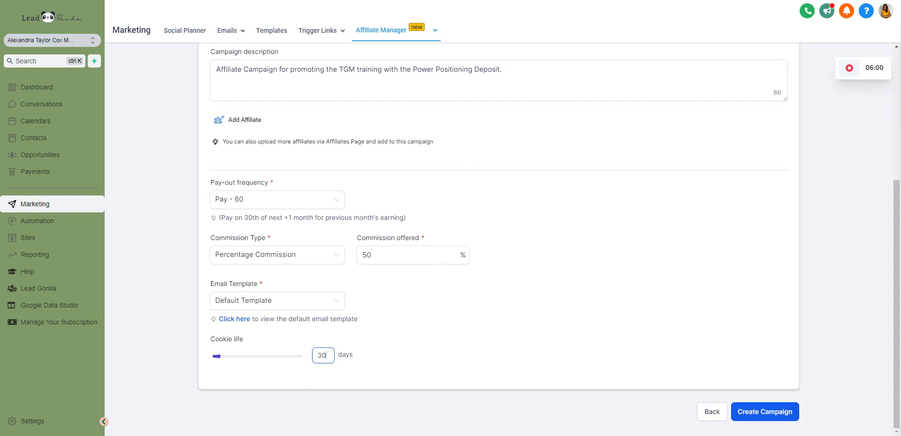
pyautogui.moveTo(329, 357); pyautogui.dragTo(311, 358)
pyautogui.write('45')
pyautogui.click(408, 345)
pyautogui.click(386, 350)
pyautogui.hotkey('shift', 'Tab')
pyautogui.press('Tab')
pyautogui.hotkey('shift', 'Tab')
# - Check the completed campaign details once more and create the campaign
pyautogui.scroll(1, 417, 319)
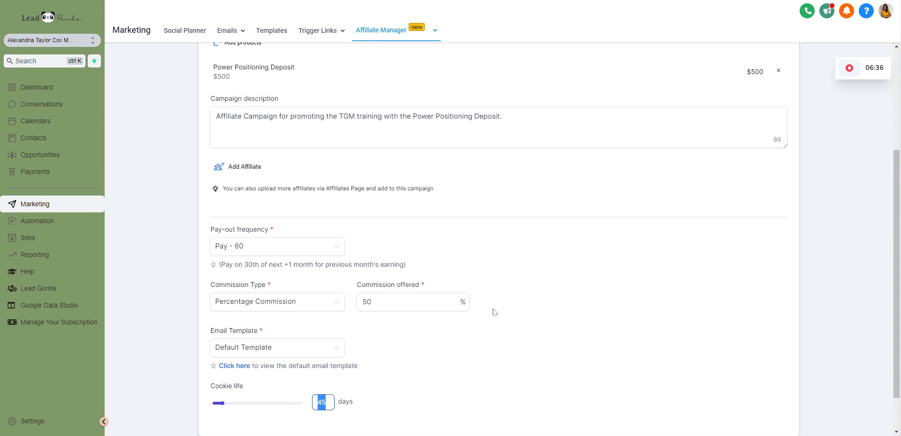
pyautogui.scroll(-1, 600, 301)
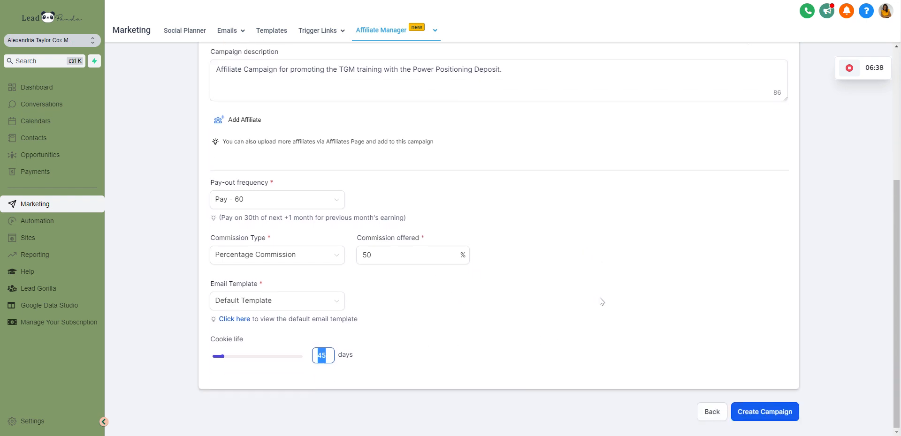
pyautogui.scroll(4, 295, 173)
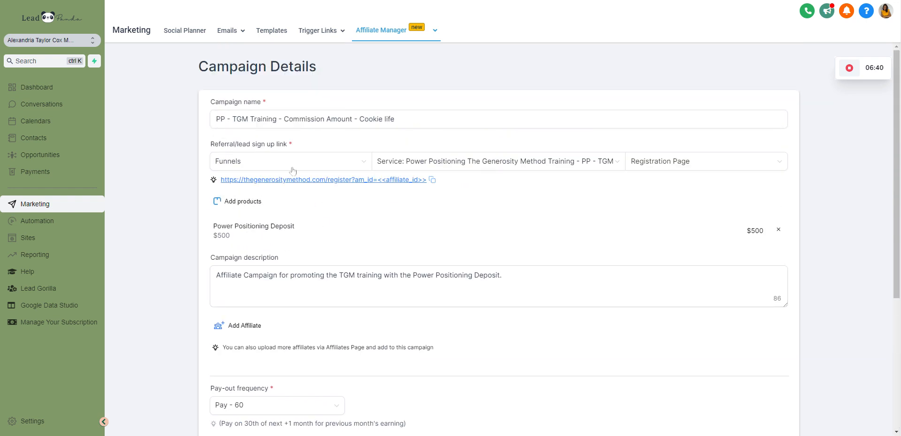
pyautogui.scroll(-5, 519, 199)
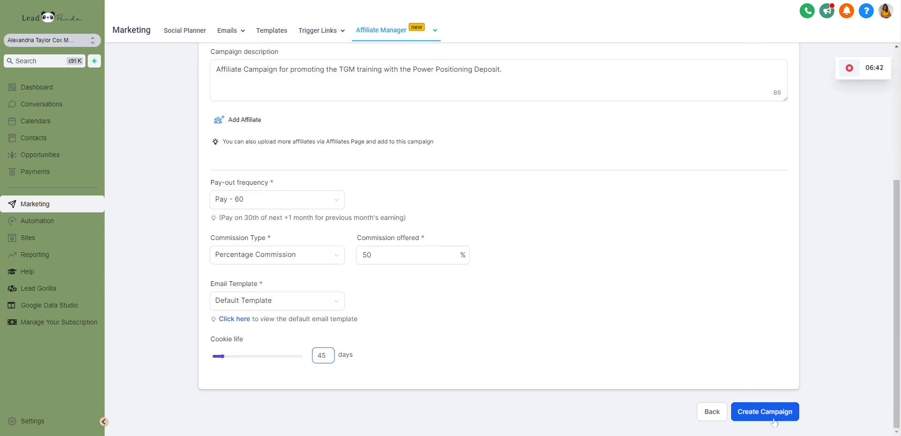
pyautogui.click(762, 411)
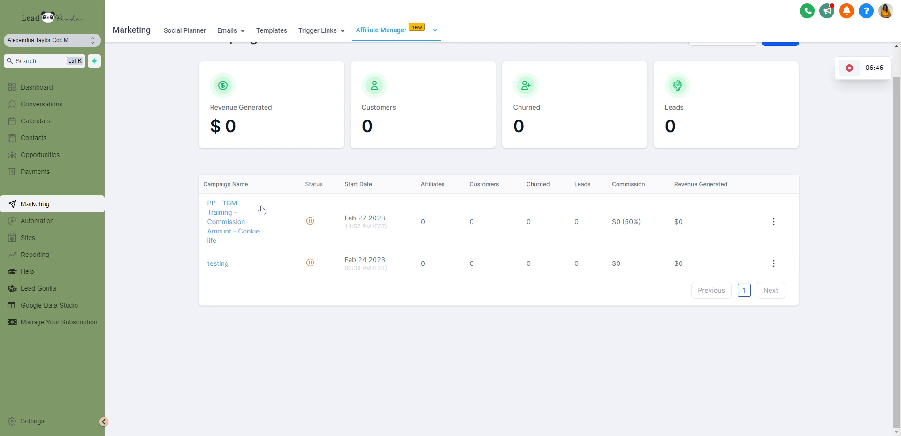
# - Try to make the new PP - TGM Training campaign live from the campaign list, and open that campaign for editing
pyautogui.click(310, 221)
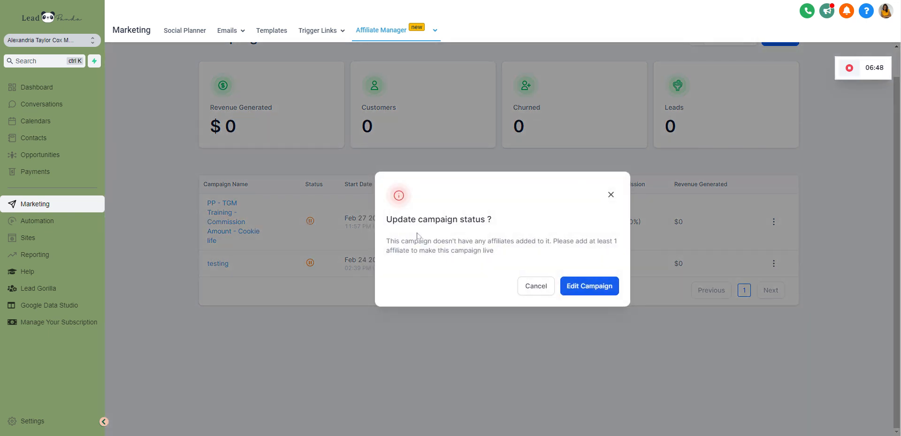
pyautogui.click(626, 206)
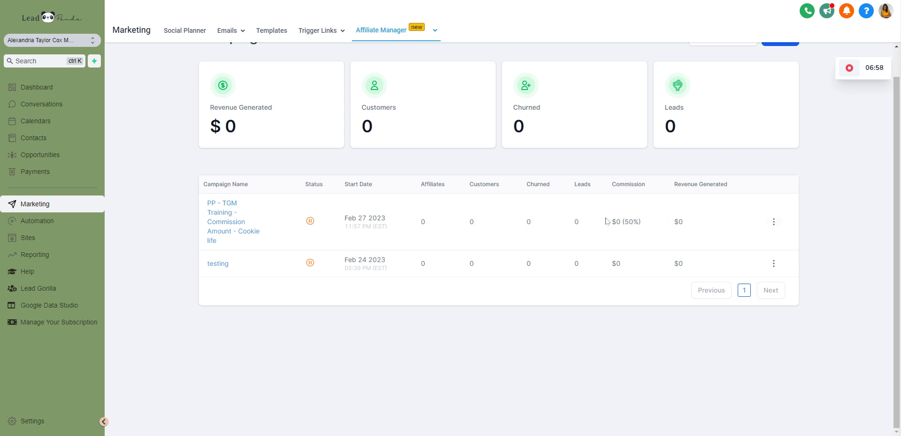
pyautogui.click(773, 222)
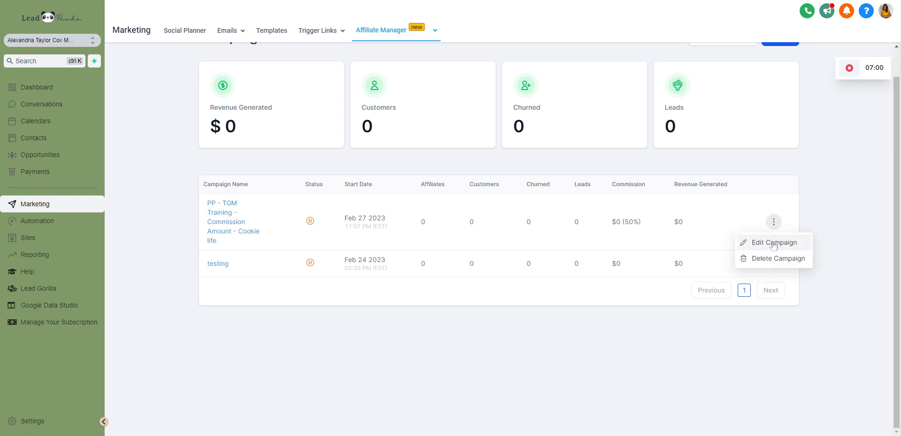
pyautogui.click(774, 223)
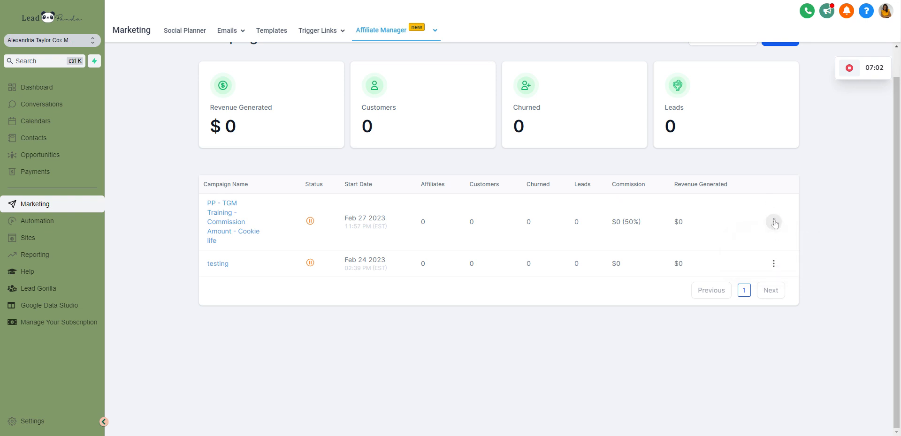
pyautogui.click(773, 223)
pyautogui.click(772, 241)
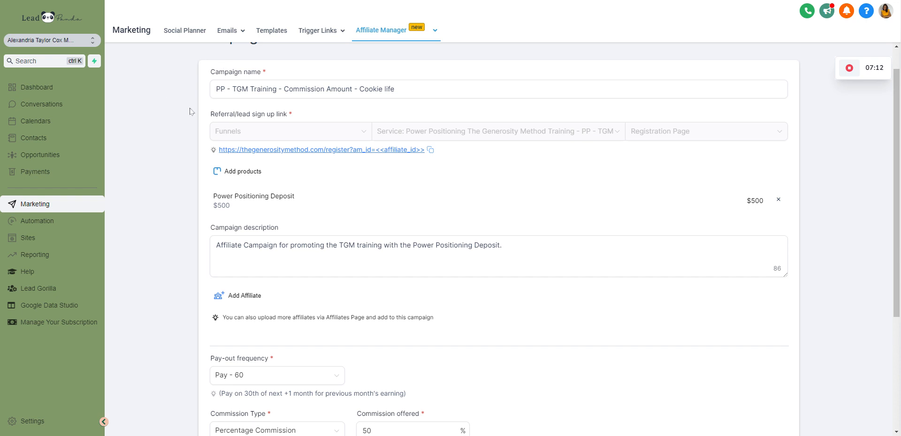
# - Examine the saved campaign's name, referral link, selectable affiliates, pay-out, commission, email template and cookie life on its edit page
pyautogui.click(215, 91)
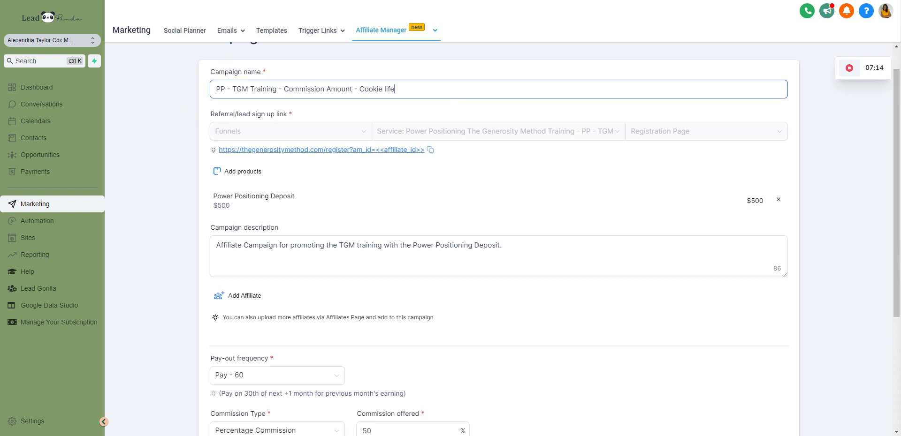
pyautogui.moveTo(397, 89); pyautogui.dragTo(186, 80)
pyautogui.click(249, 183)
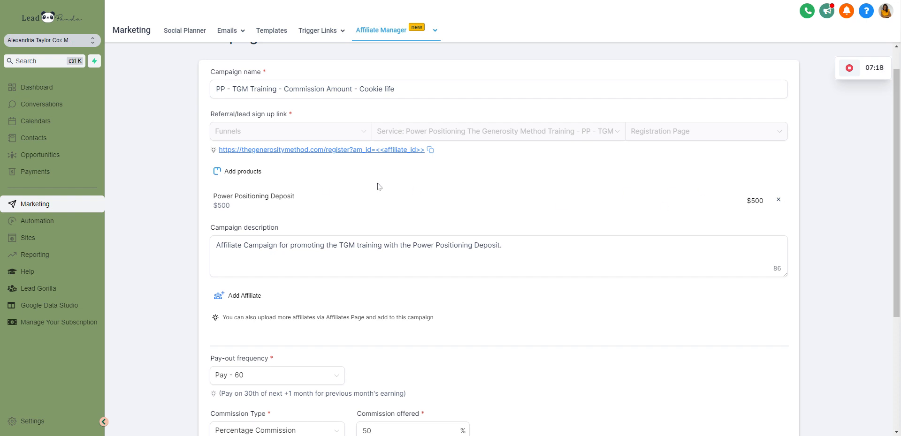
pyautogui.scroll(-2, 379, 187)
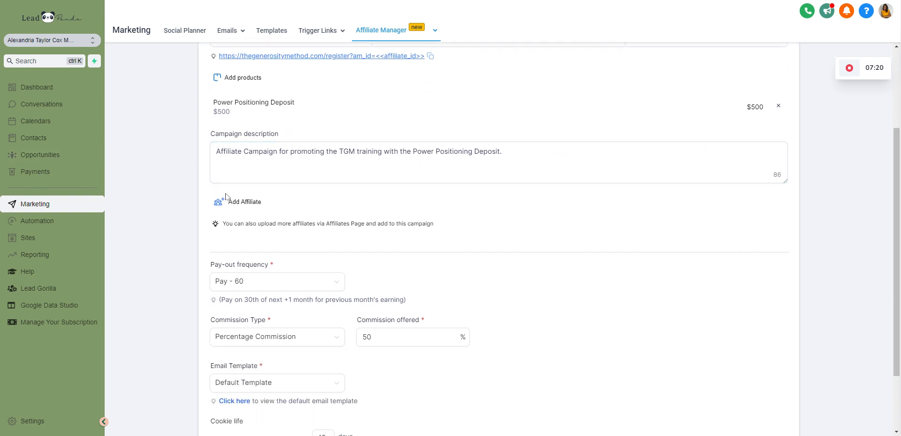
pyautogui.click(238, 204)
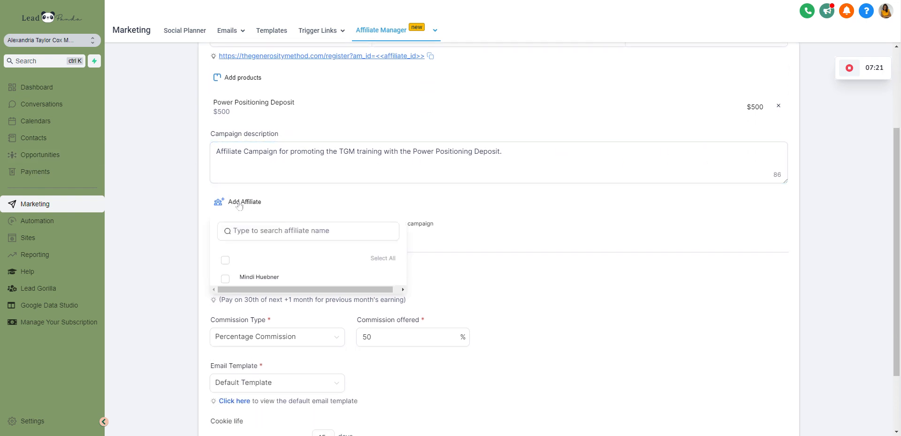
pyautogui.click(291, 210)
pyautogui.scroll(-2, 251, 248)
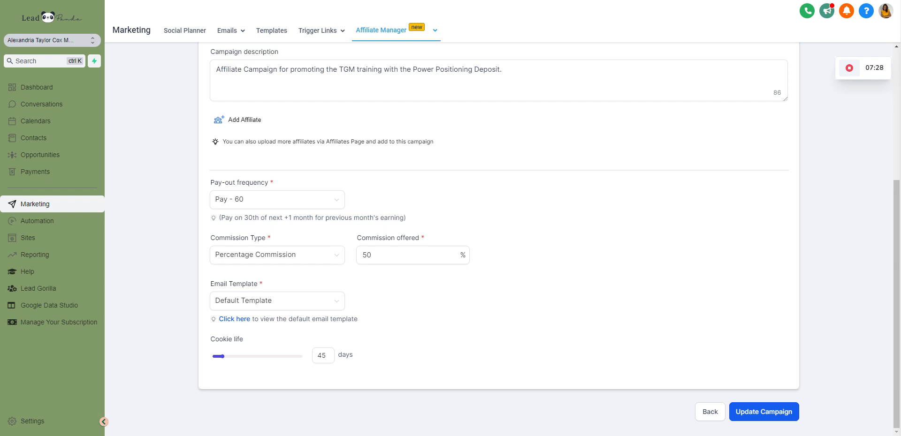
pyautogui.scroll(5, 452, 355)
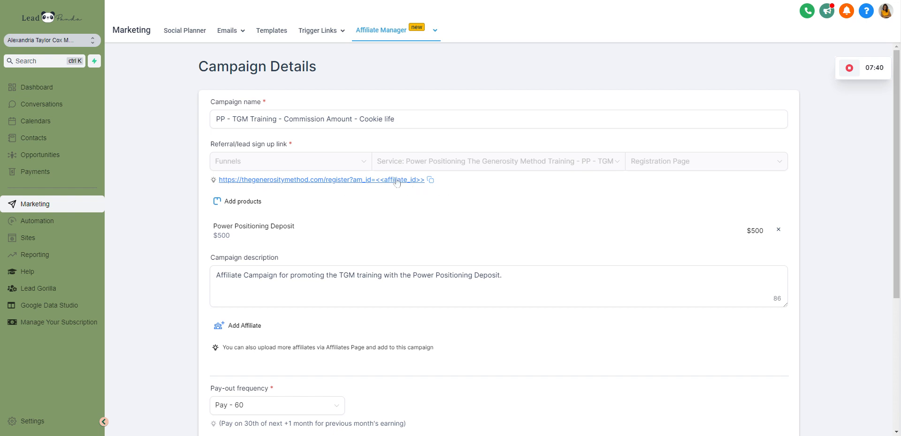
pyautogui.scroll(-4, 563, 216)
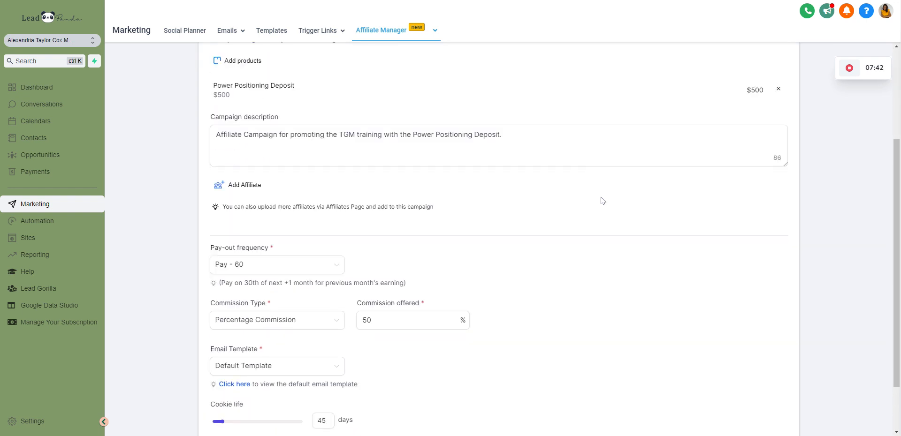